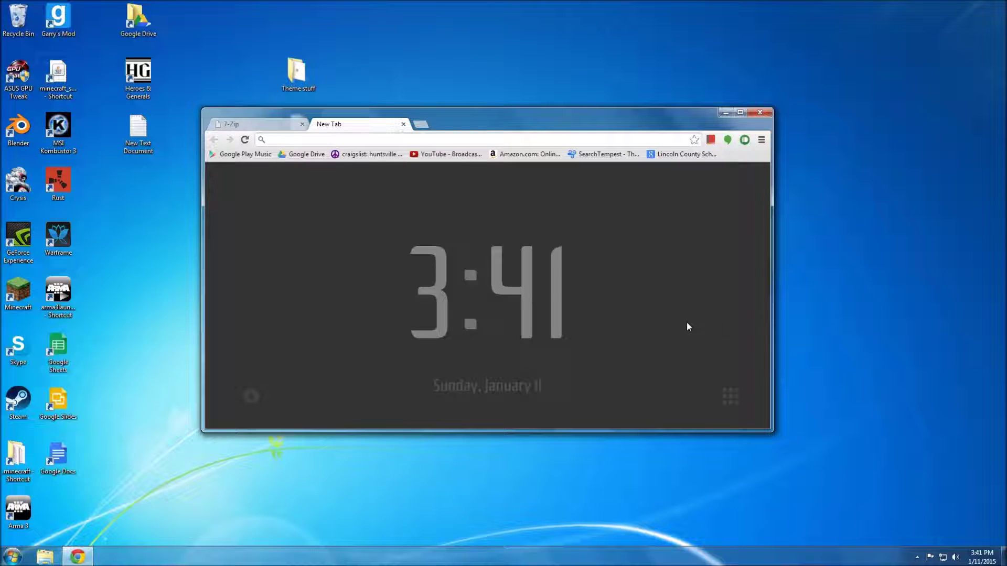
# Open the Start menu, dismiss it, and open it again.
pyautogui.click(13, 556)
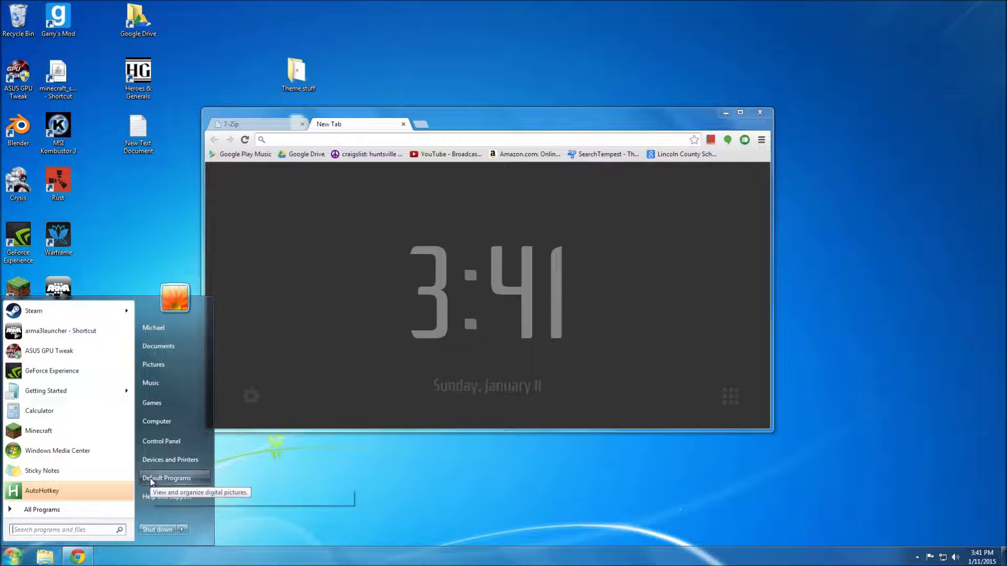
pyautogui.click(282, 339)
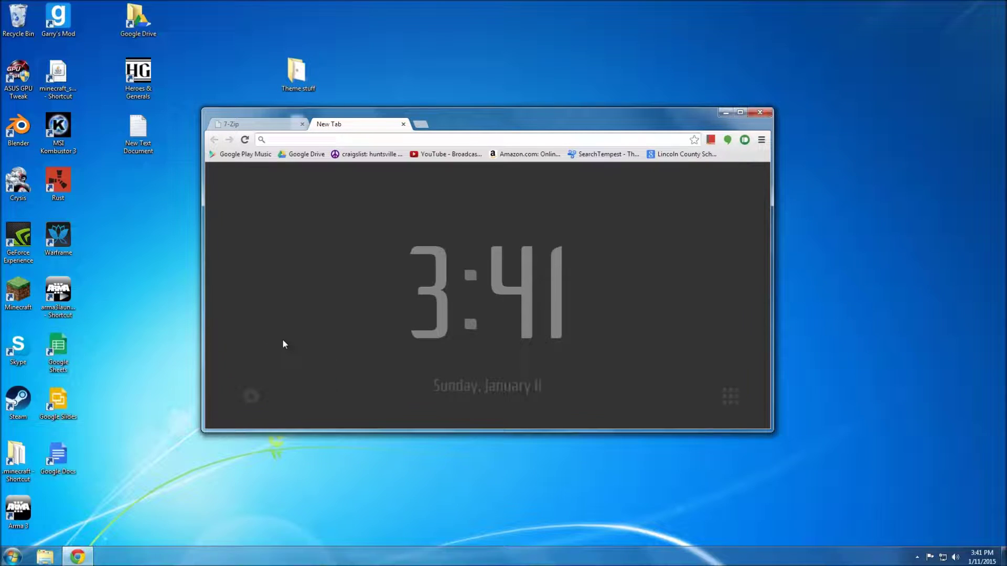
pyautogui.click(17, 557)
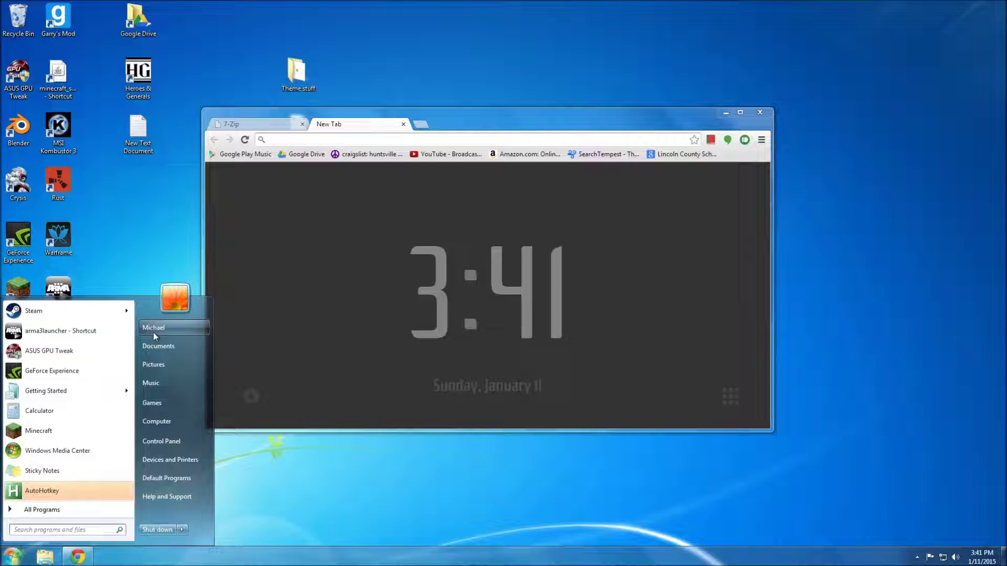
# Open Computer from the Start menu, then shorten its window and move it lower over Chrome.
pyautogui.click(156, 423)
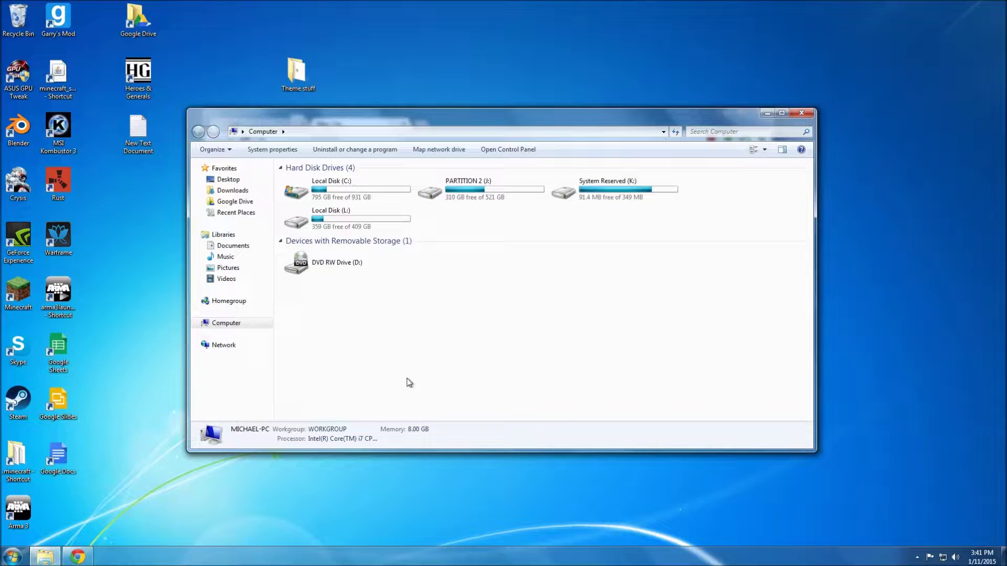
pyautogui.moveTo(512, 124); pyautogui.dragTo(545, 114)
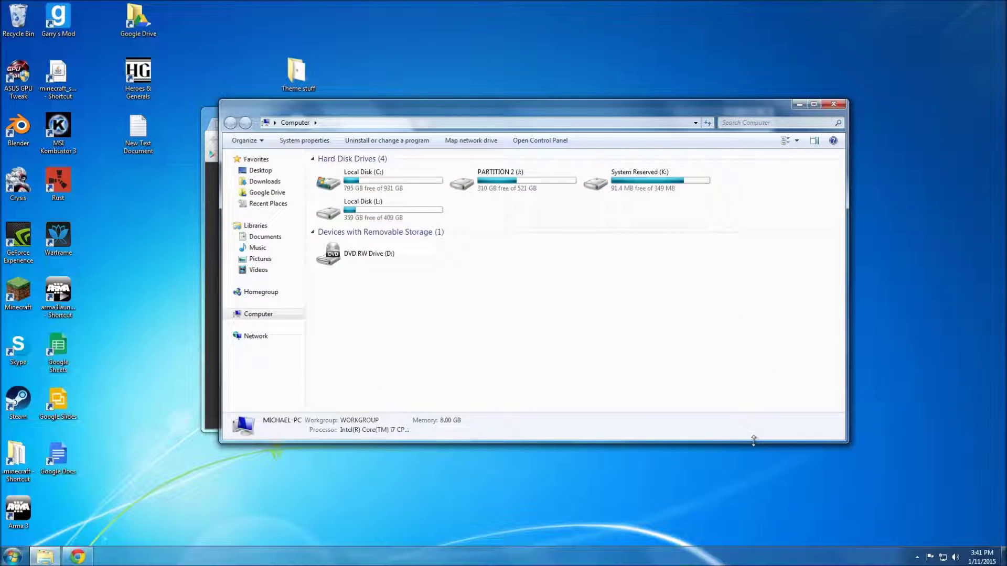
pyautogui.moveTo(754, 439); pyautogui.dragTo(747, 413)
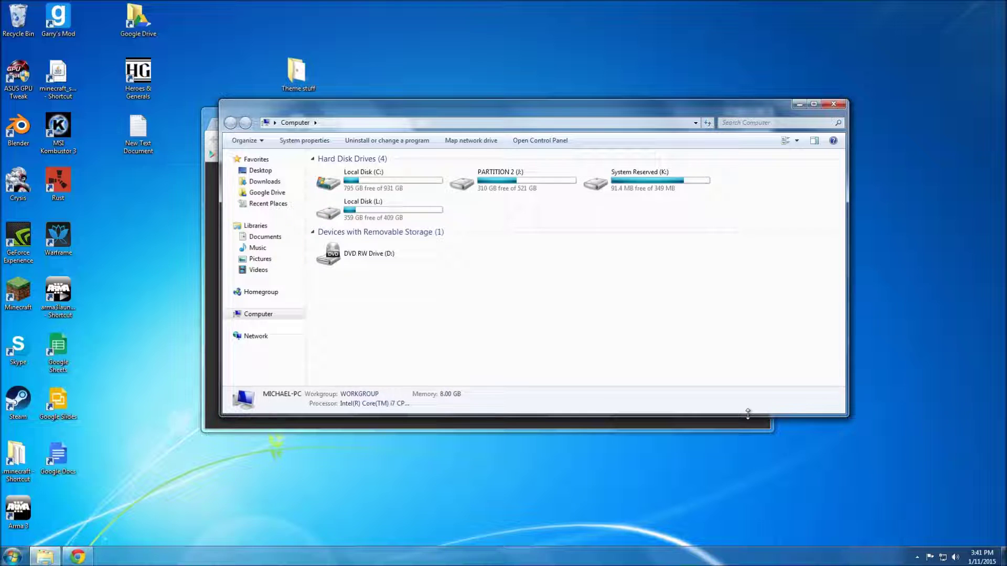
pyautogui.moveTo(678, 108); pyautogui.dragTo(672, 185)
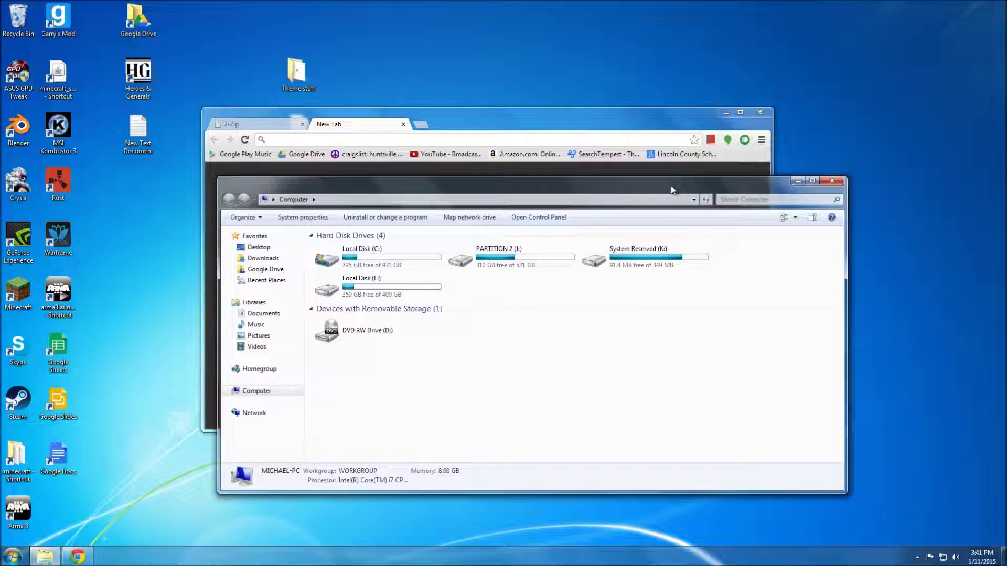
# Open and dismiss the Start menu, then move the Computer window up over Chrome.
pyautogui.click(12, 556)
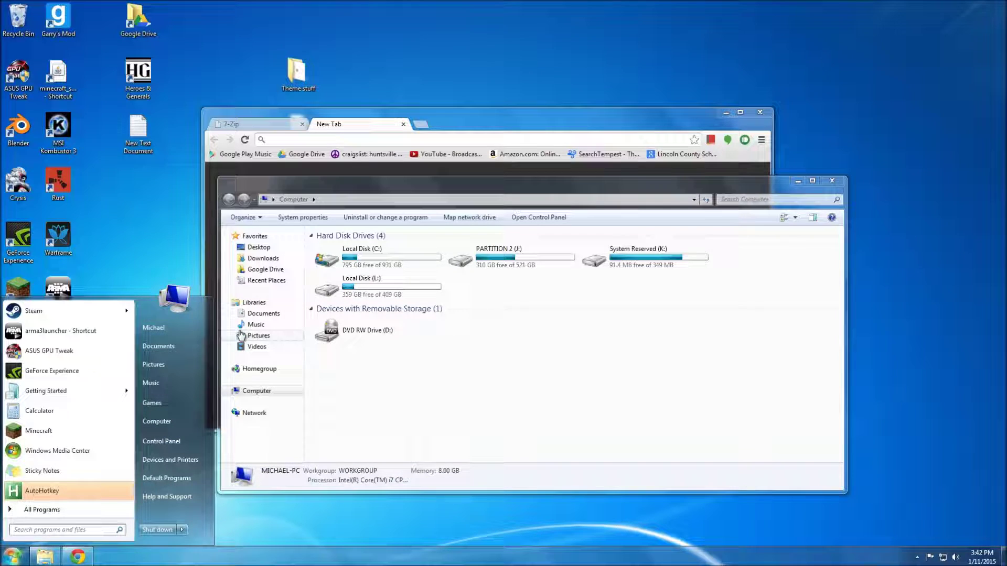
pyautogui.click(452, 402)
pyautogui.moveTo(529, 187); pyautogui.dragTo(500, 123)
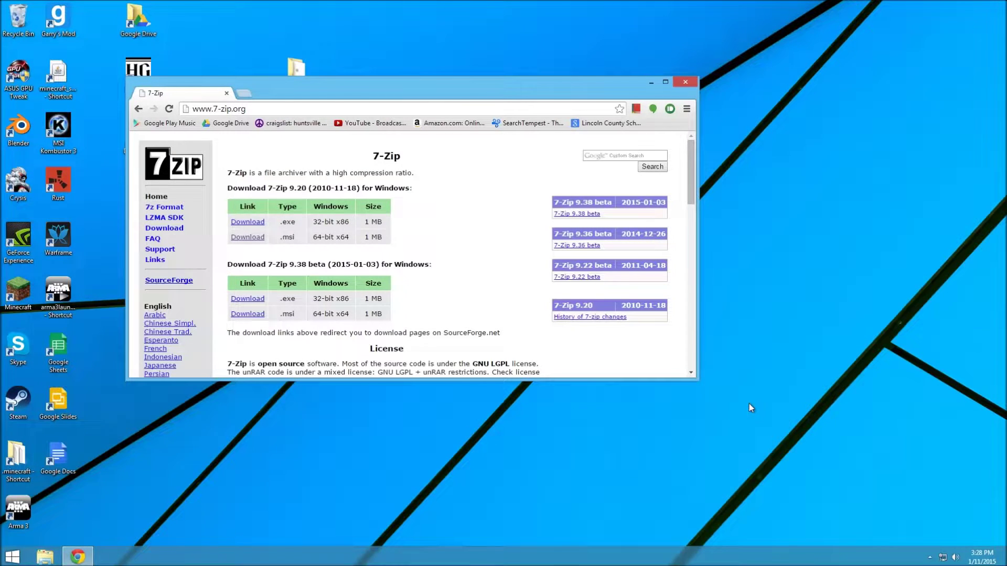
# Bring up the Start menu, then bring the Theme stuff folder window in front of Chrome.
pyautogui.press('super')
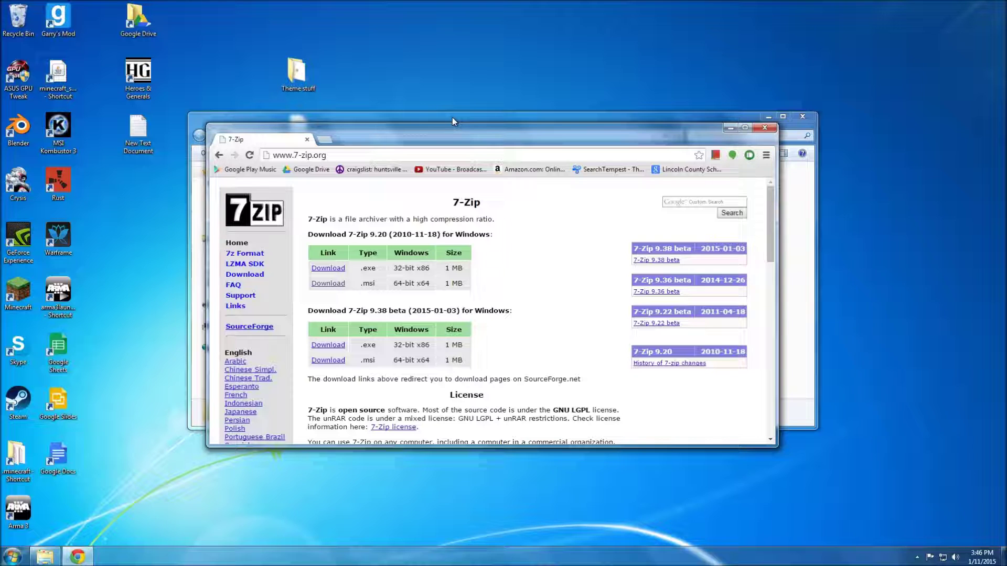
pyautogui.click(452, 119)
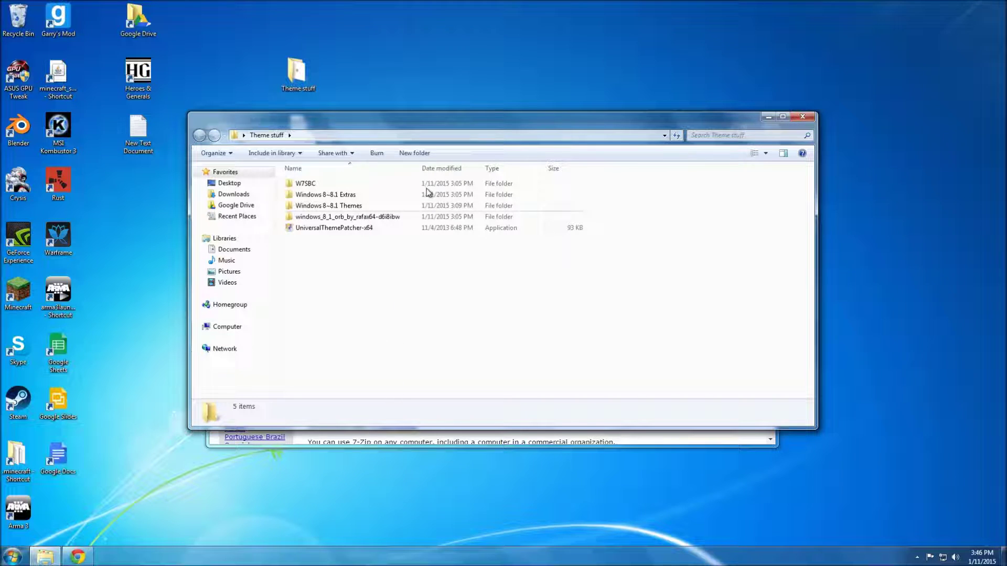
# Move the Theme stuff window higher and run UniversalThemePatcher-x64 as administrator.
pyautogui.moveTo(418, 123); pyautogui.dragTo(429, 100)
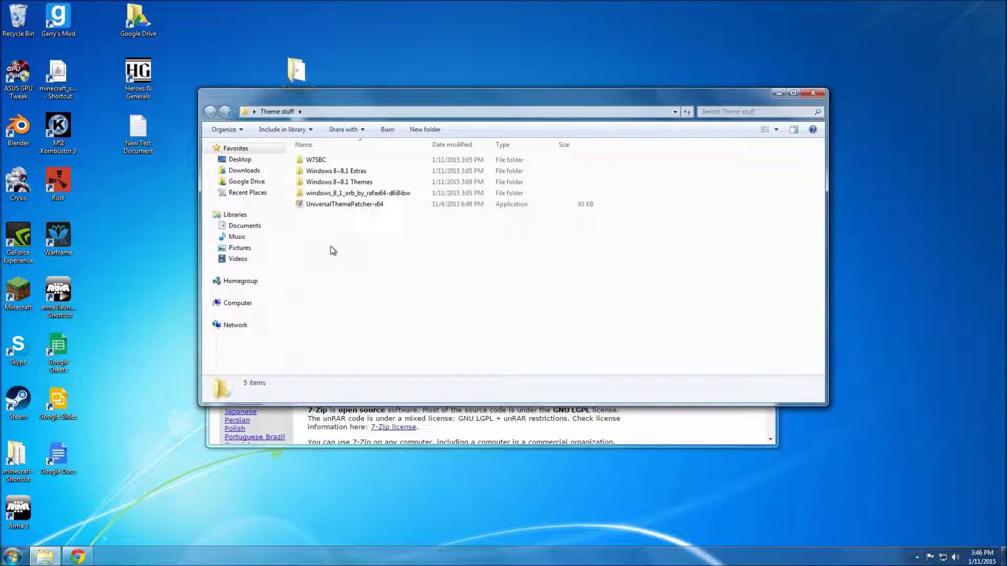
pyautogui.rightClick(302, 207)
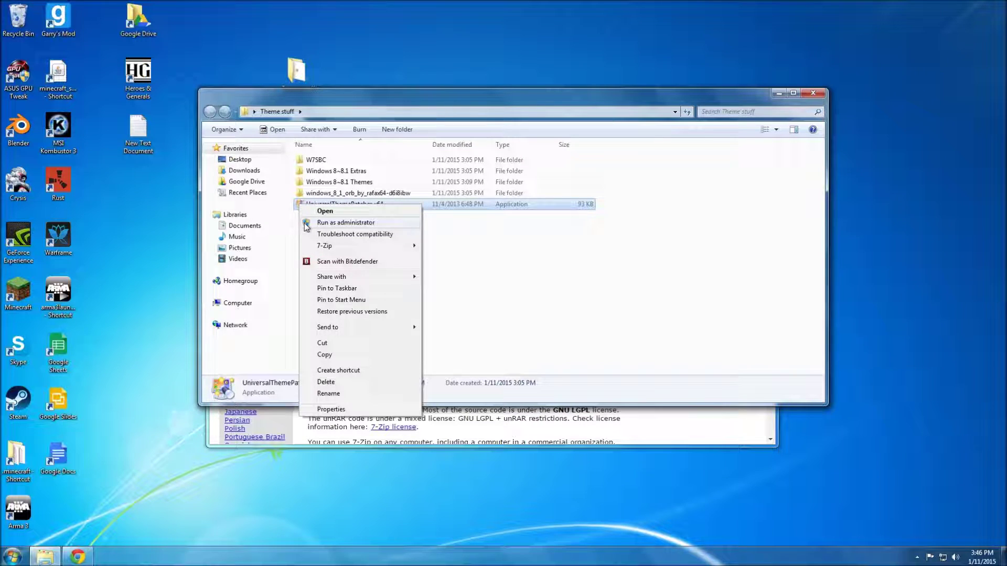
pyautogui.click(305, 223)
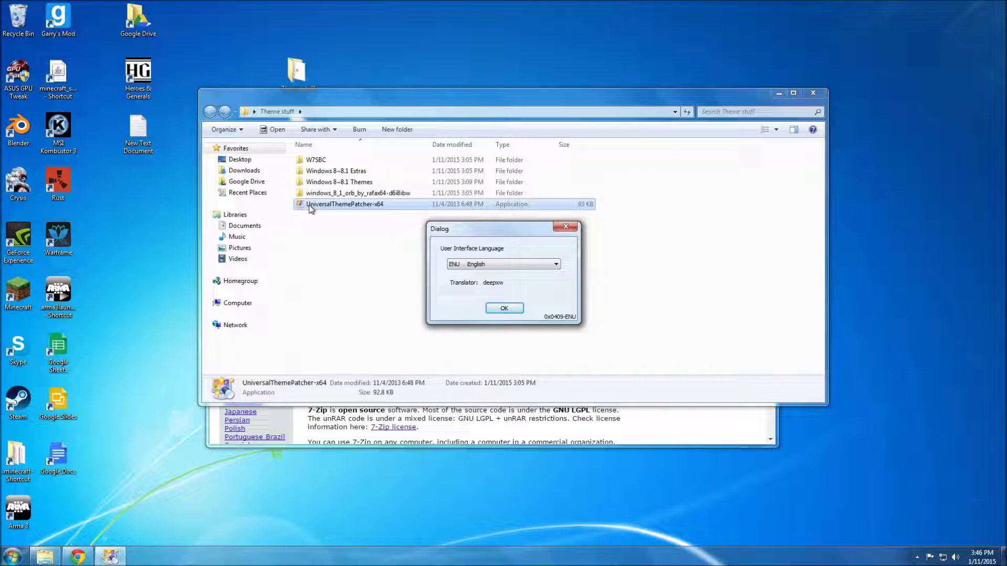
# Accept English, review the report showing all 3 system files patched, and close the patcher.
pyautogui.click(501, 309)
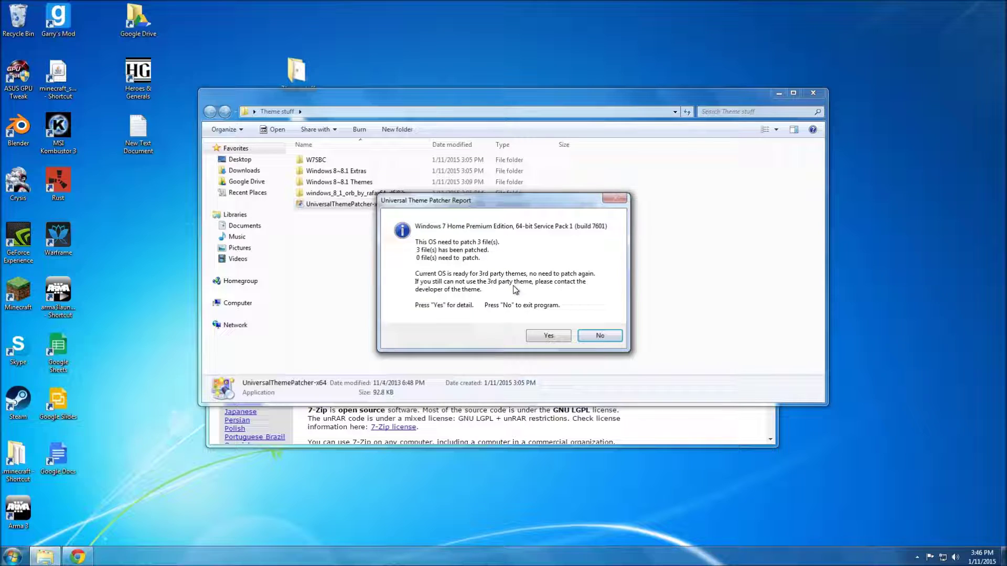
pyautogui.click(550, 336)
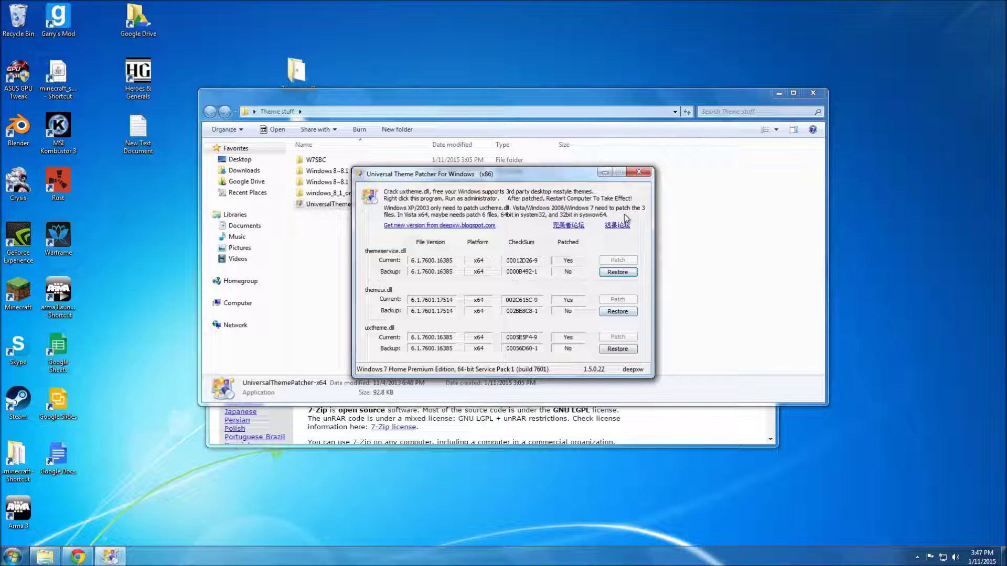
pyautogui.click(638, 174)
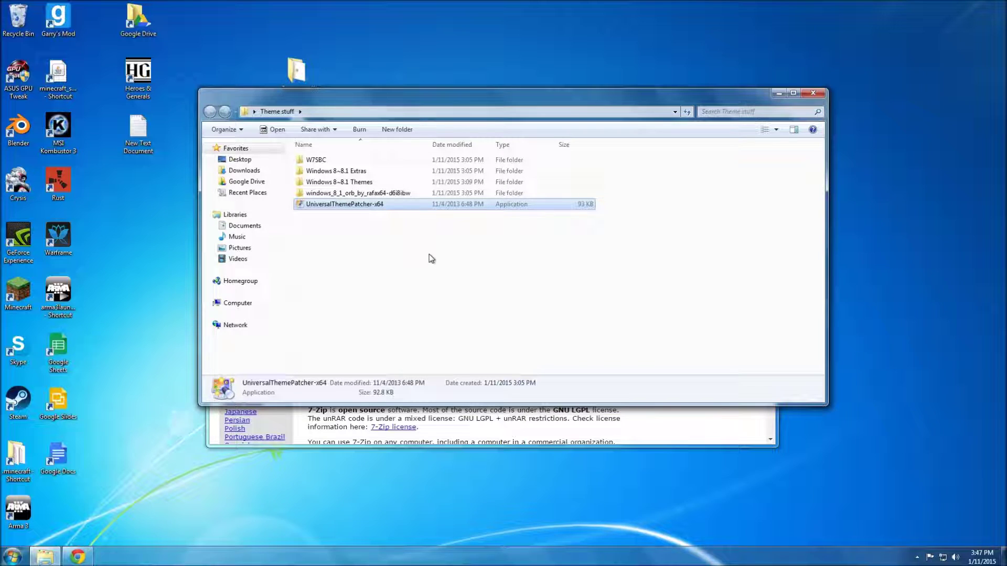
# Open Theme stuff > Windows 8~8.1 Themes and select the Windows 8.1 Lines Theme folder.
pyautogui.click(310, 183)
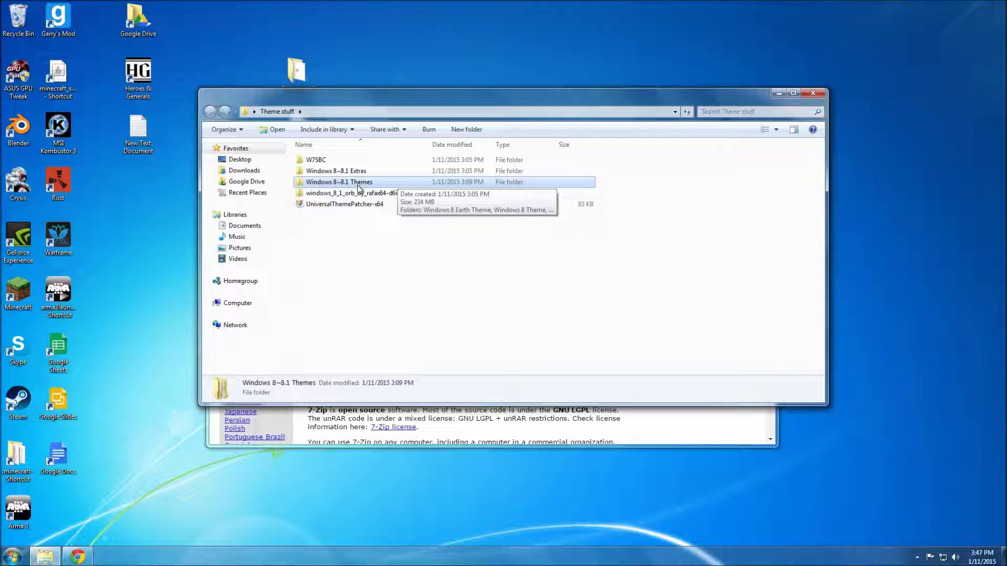
pyautogui.click(308, 188)
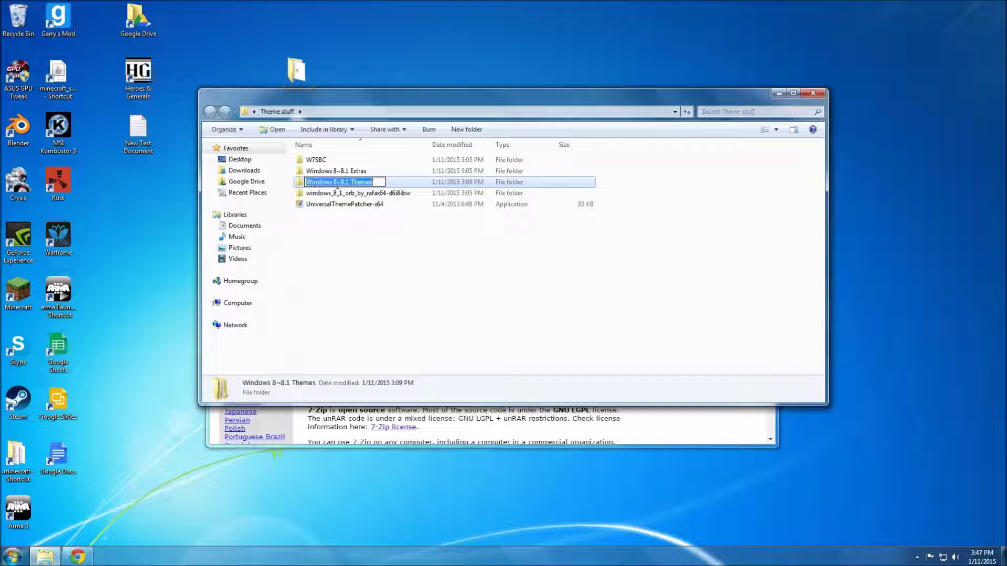
pyautogui.doubleClick(391, 187)
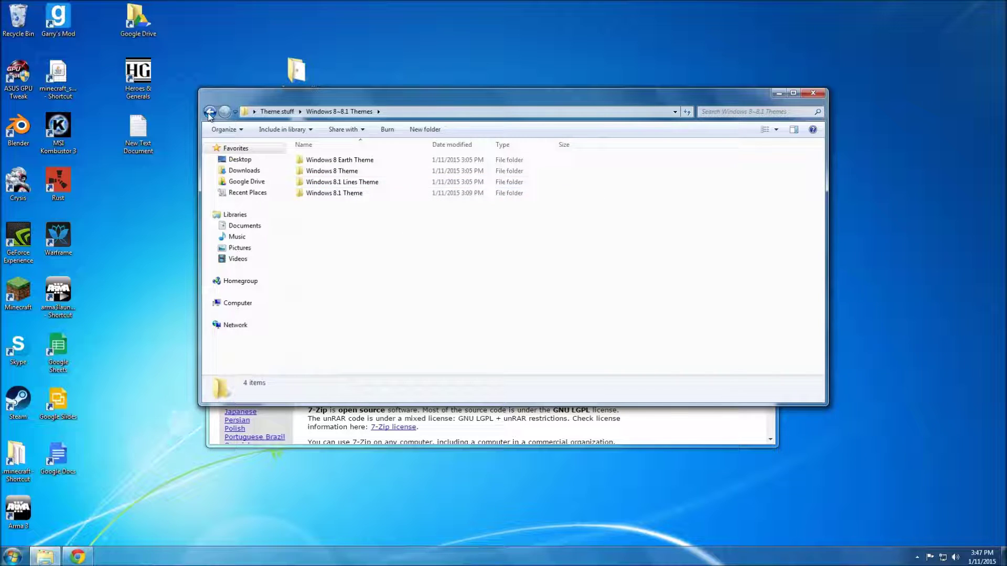
pyautogui.click(210, 111)
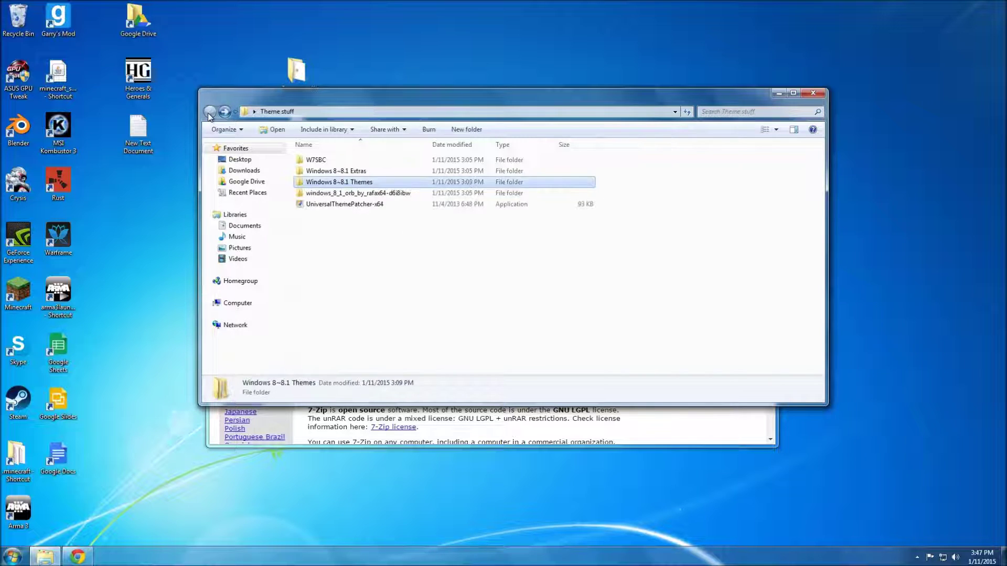
pyautogui.click(315, 185)
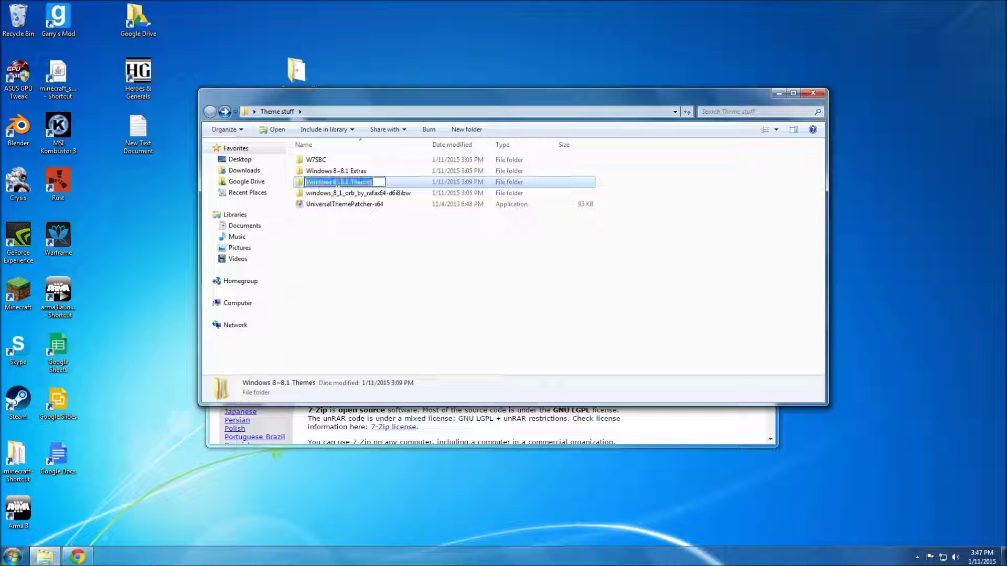
pyautogui.click(397, 187)
pyautogui.doubleClick(382, 186)
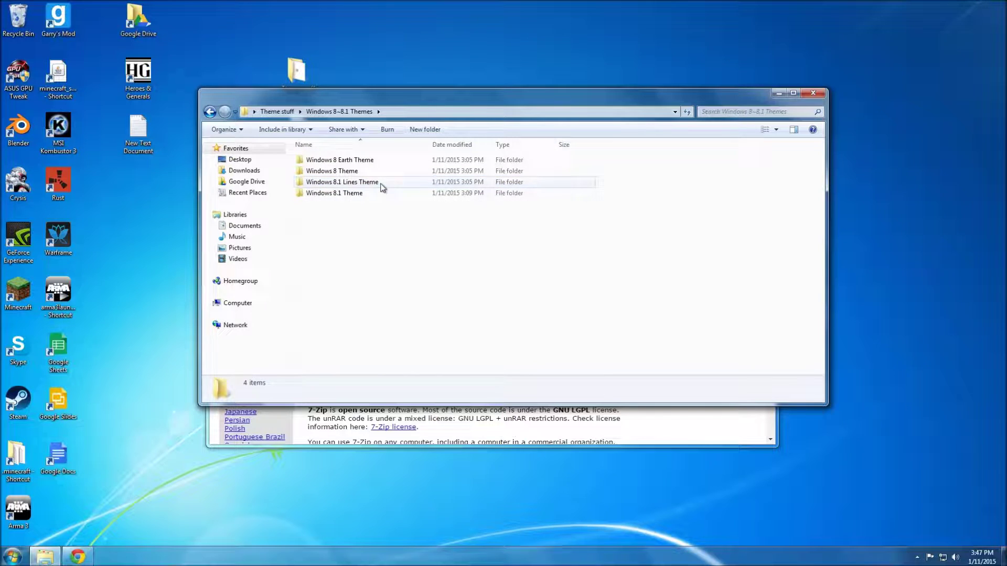
pyautogui.click(352, 183)
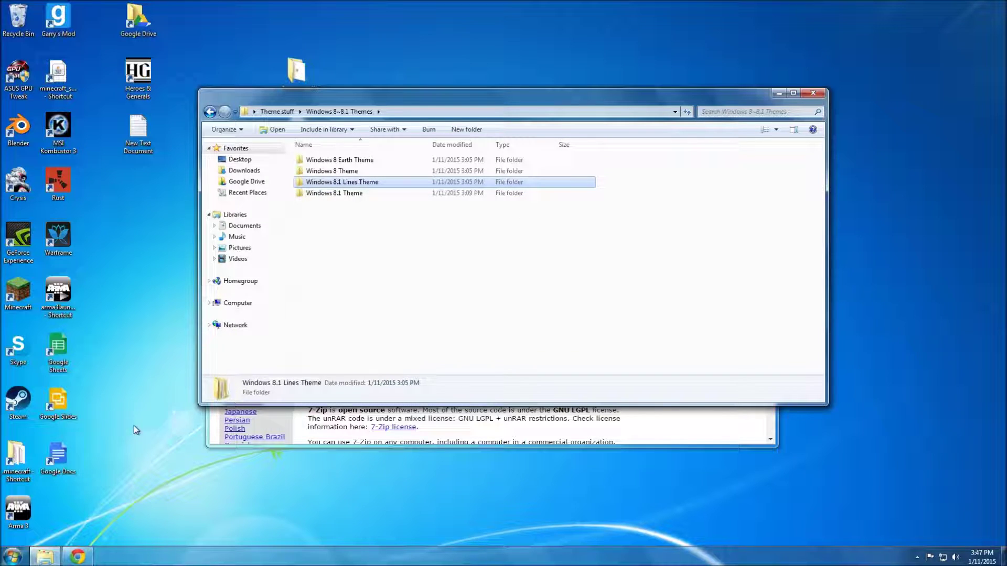
# Open C:\Windows\Resources\Themes in a new Computer window and snap it to the left half.
pyautogui.click(21, 549)
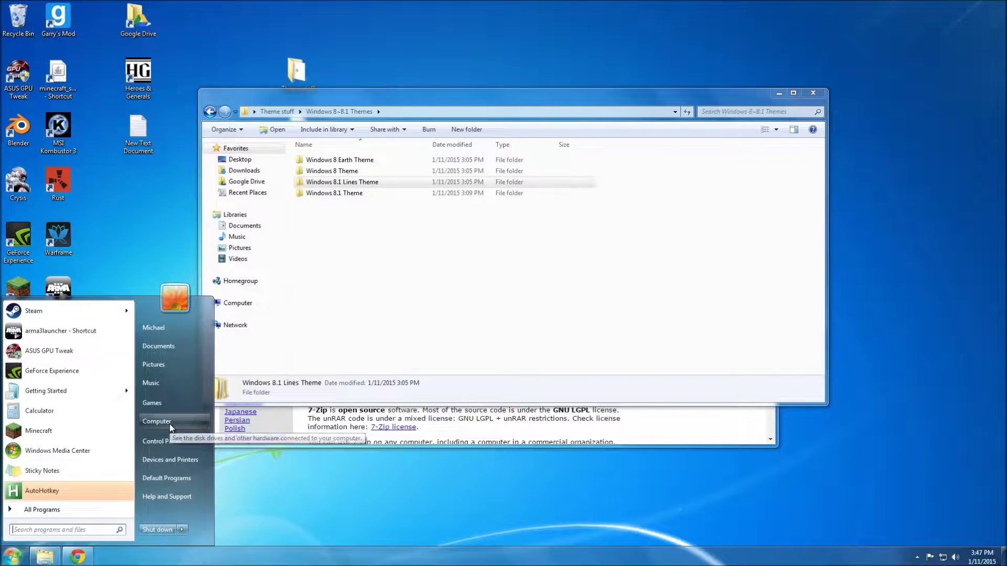
pyautogui.click(169, 424)
pyautogui.doubleClick(361, 183)
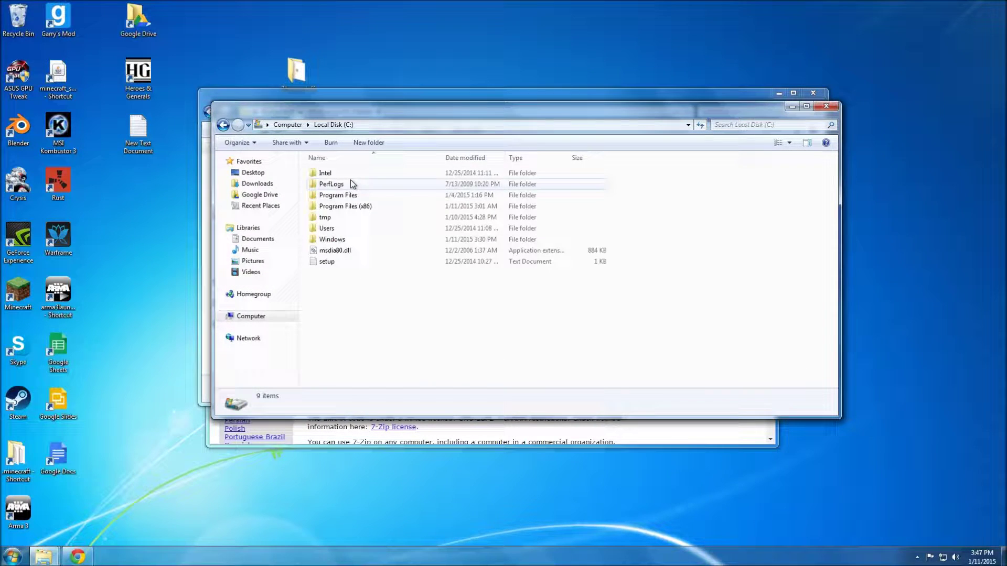
pyautogui.doubleClick(340, 239)
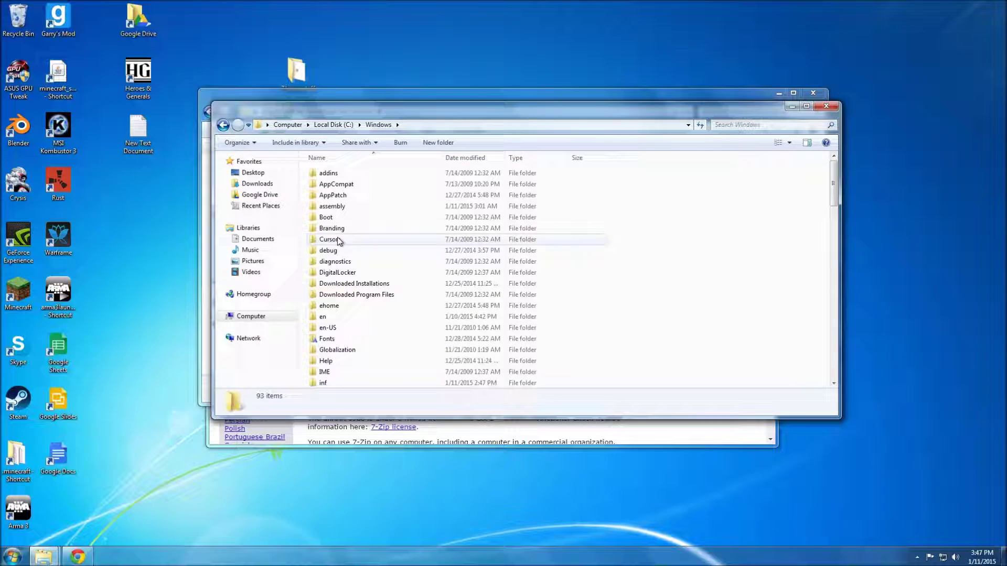
pyautogui.scroll(-9, 342, 240)
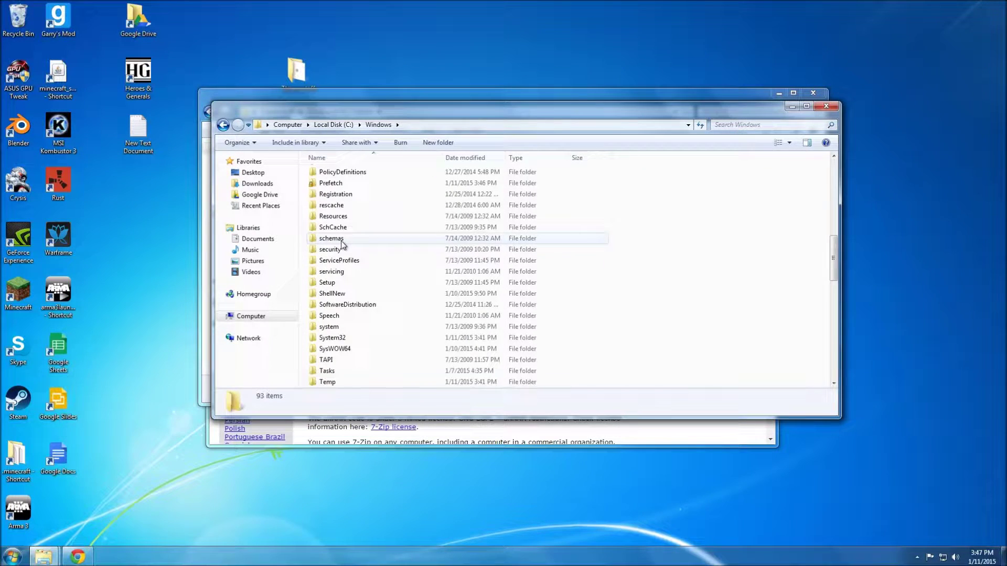
pyautogui.scroll(2, 344, 247)
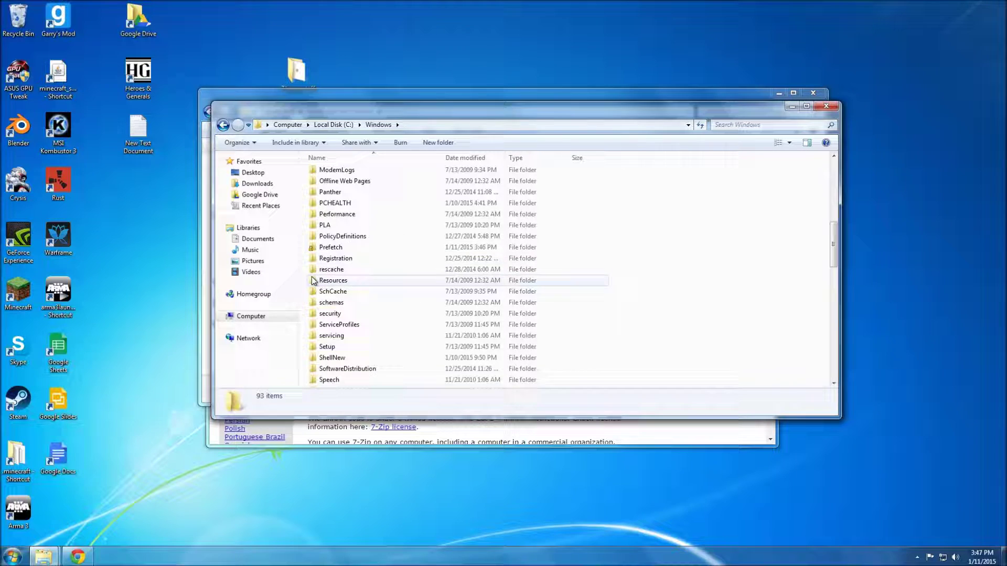
pyautogui.click(315, 283)
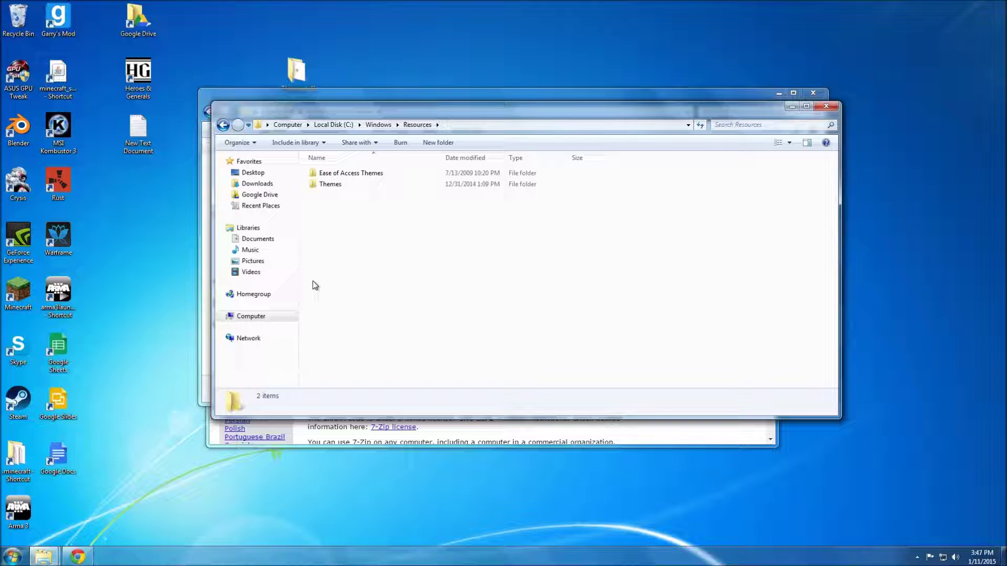
pyautogui.doubleClick(348, 184)
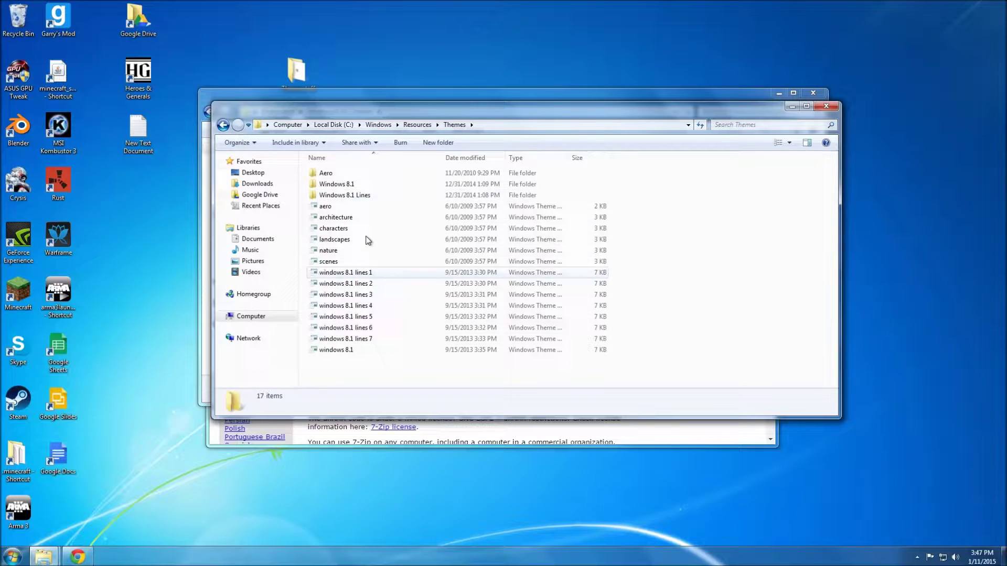
pyautogui.moveTo(443, 111); pyautogui.dragTo(1, 209)
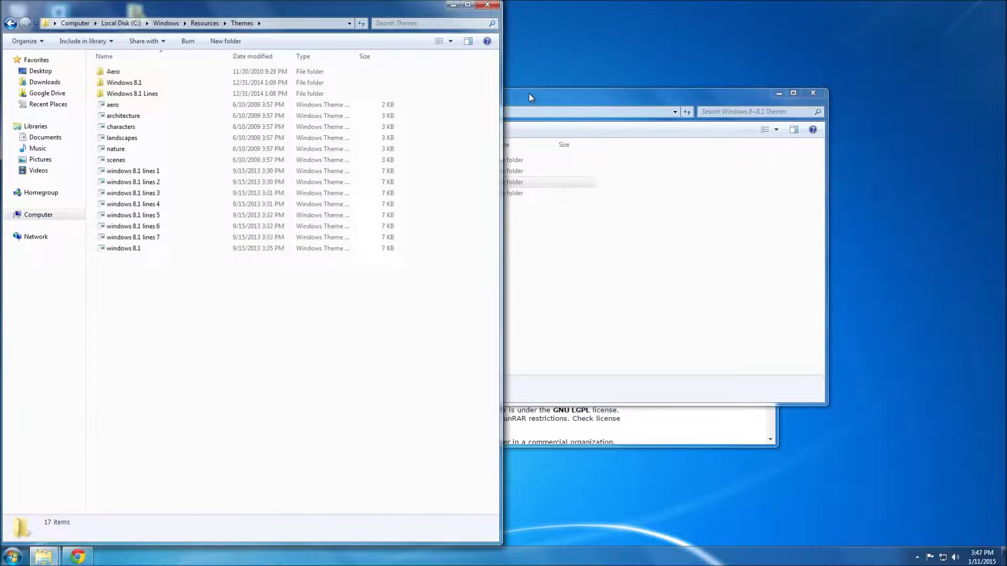
# Snap the Windows 8~8.1 Themes window right and open Windows 8.1 Lines Theme > Taskbar on Bottom or Left.
pyautogui.moveTo(529, 94); pyautogui.dragTo(1004, 175)
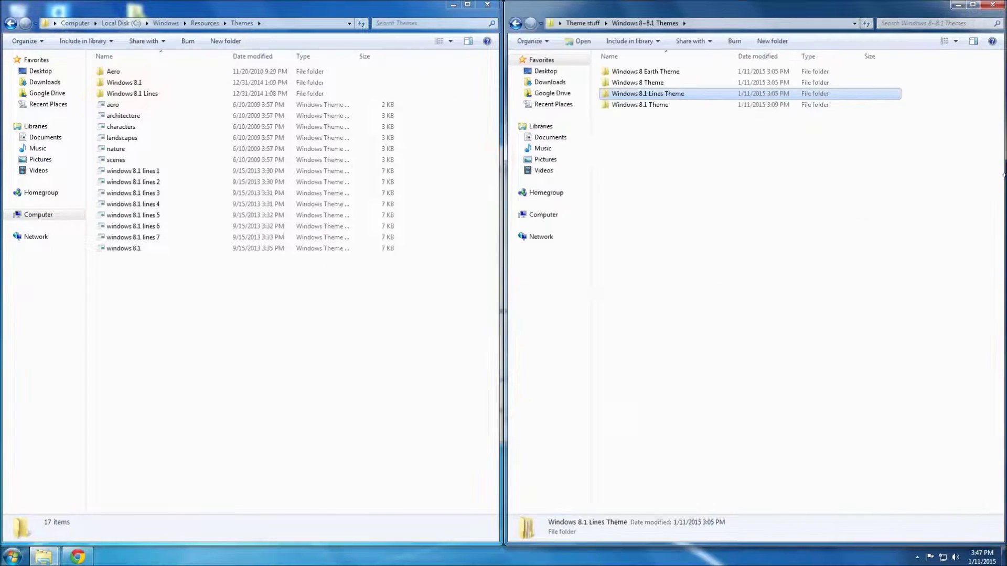
pyautogui.click(650, 122)
pyautogui.doubleClick(634, 95)
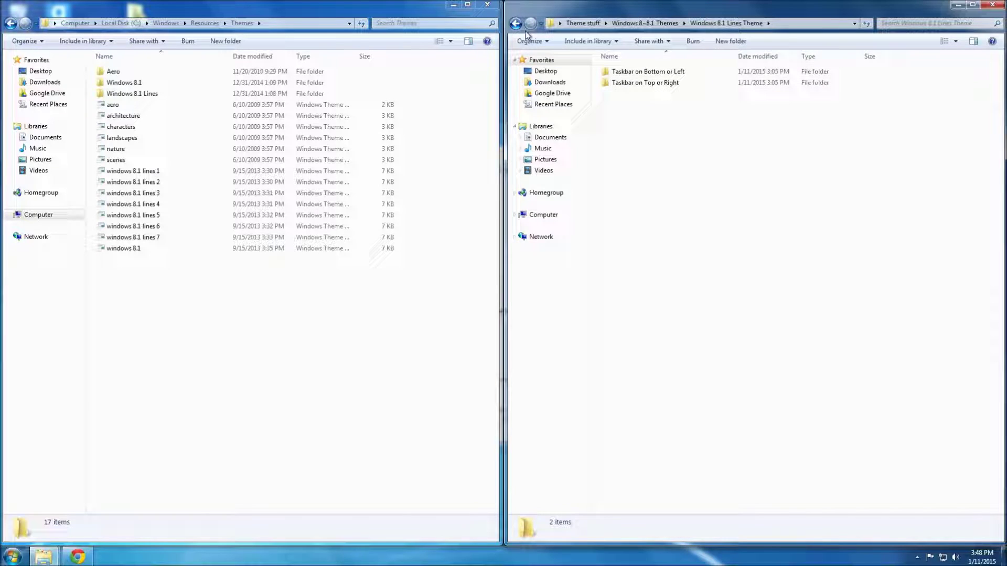
pyautogui.press('BackSpace')
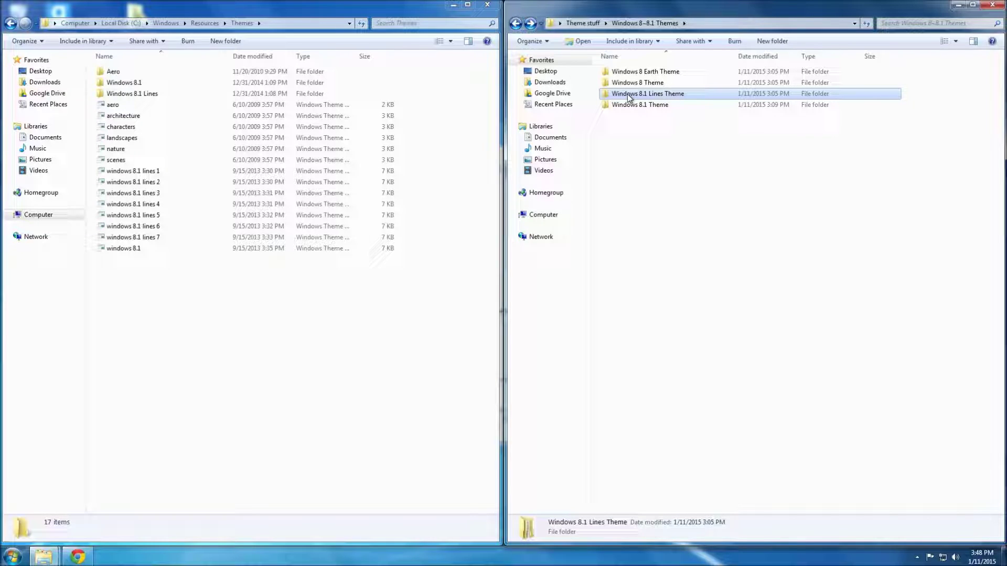
pyautogui.doubleClick(628, 96)
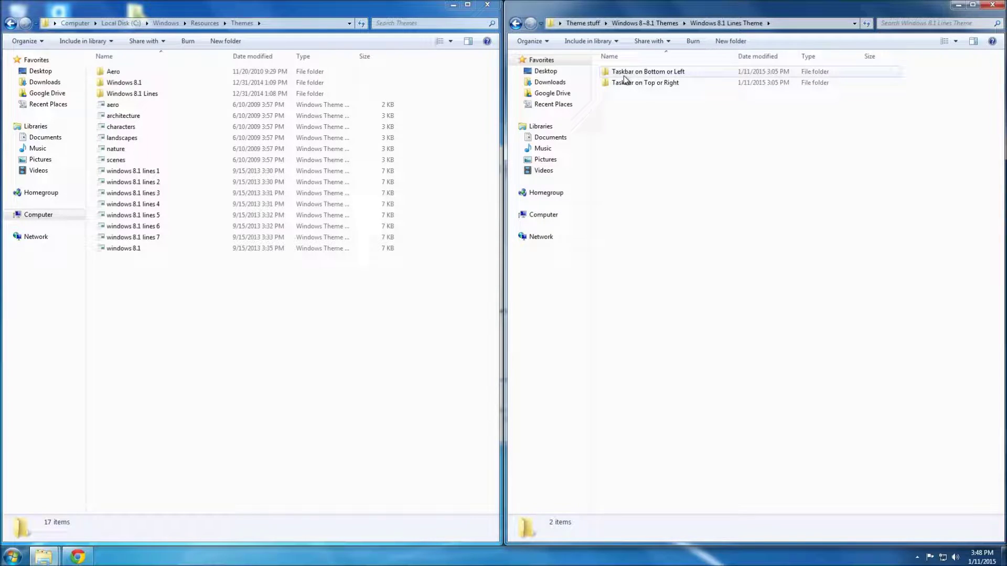
pyautogui.doubleClick(638, 76)
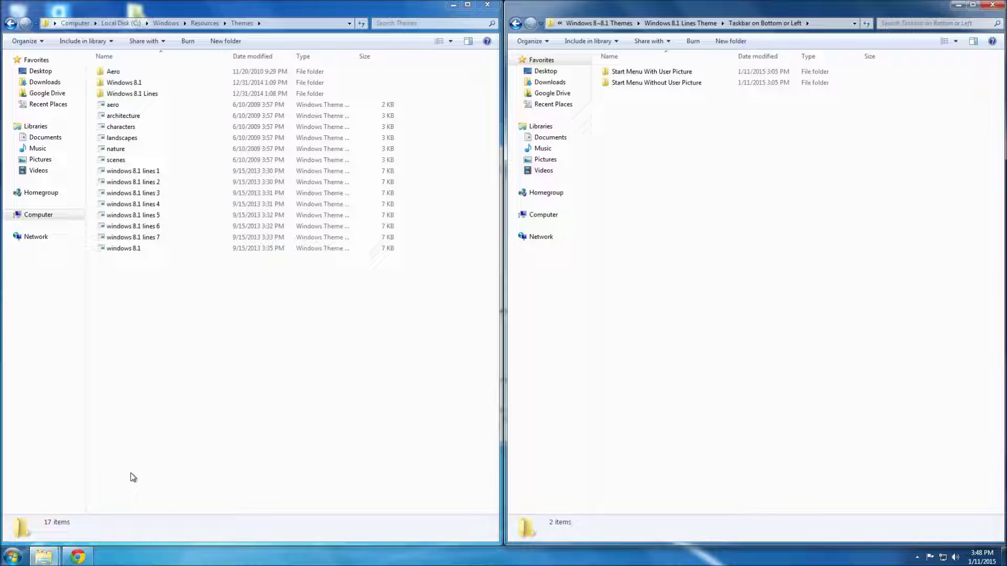
# Select all eight items in Start Menu Without User Picture, then go back to Theme stuff.
pyautogui.press('super')
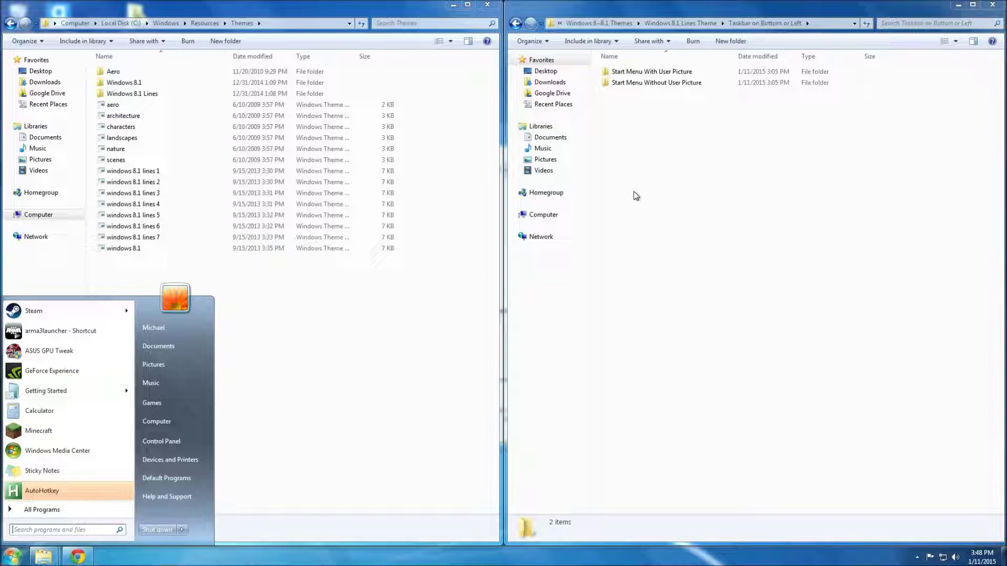
pyautogui.click(643, 119)
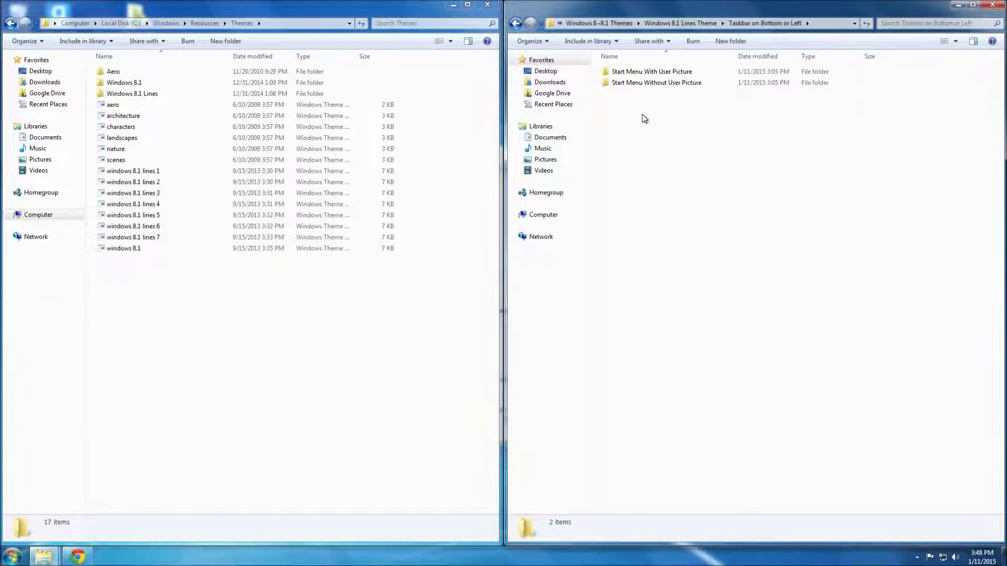
pyautogui.doubleClick(652, 82)
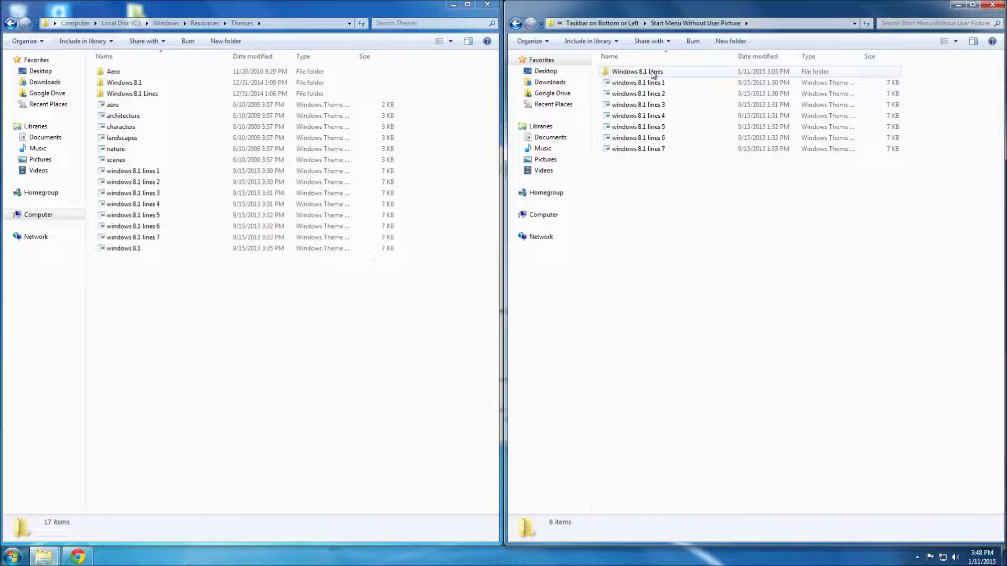
pyautogui.moveTo(644, 213); pyautogui.dragTo(690, 213)
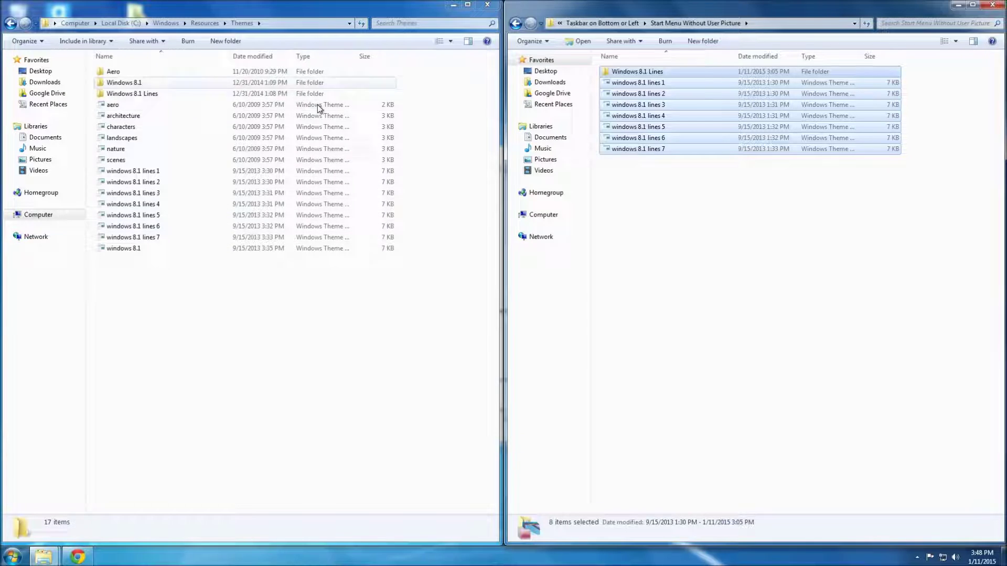
pyautogui.click(516, 24)
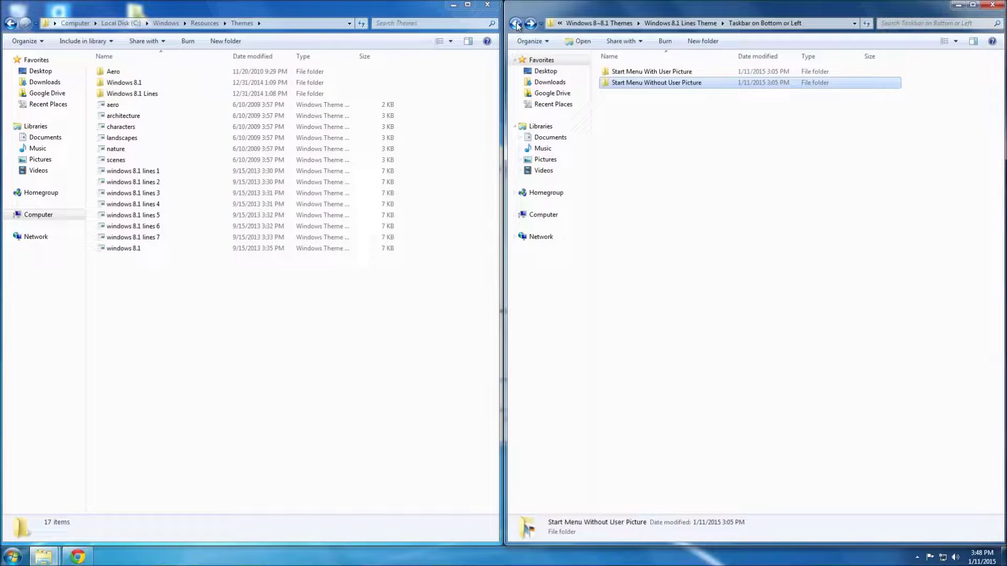
pyautogui.click(516, 24)
pyautogui.click(517, 24)
pyautogui.click(516, 23)
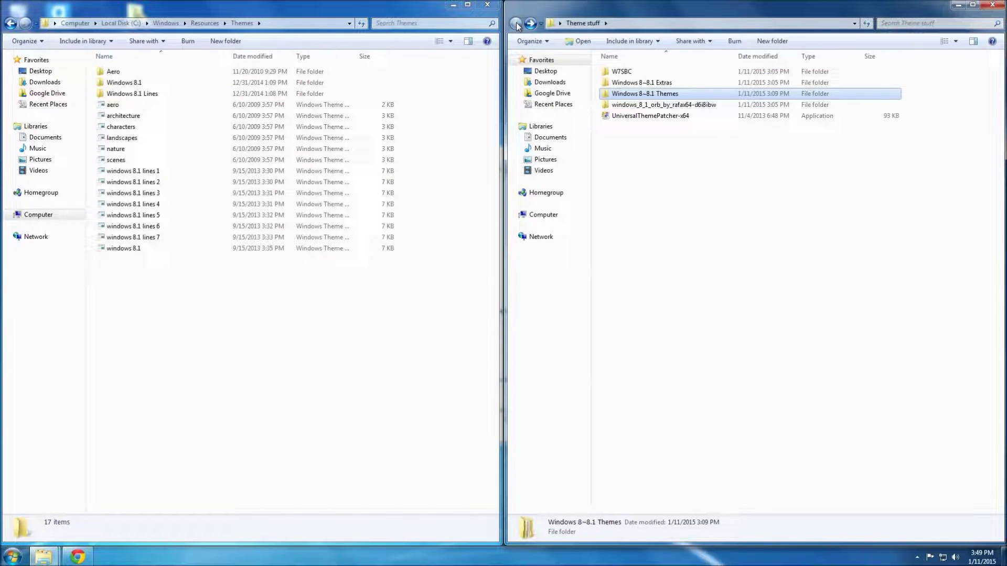
# Close the system Themes window and apply the Windows 8.1 Lines 1 theme in Personalization.
pyautogui.click(483, 4)
pyautogui.moveTo(858, 12); pyautogui.dragTo(850, 31)
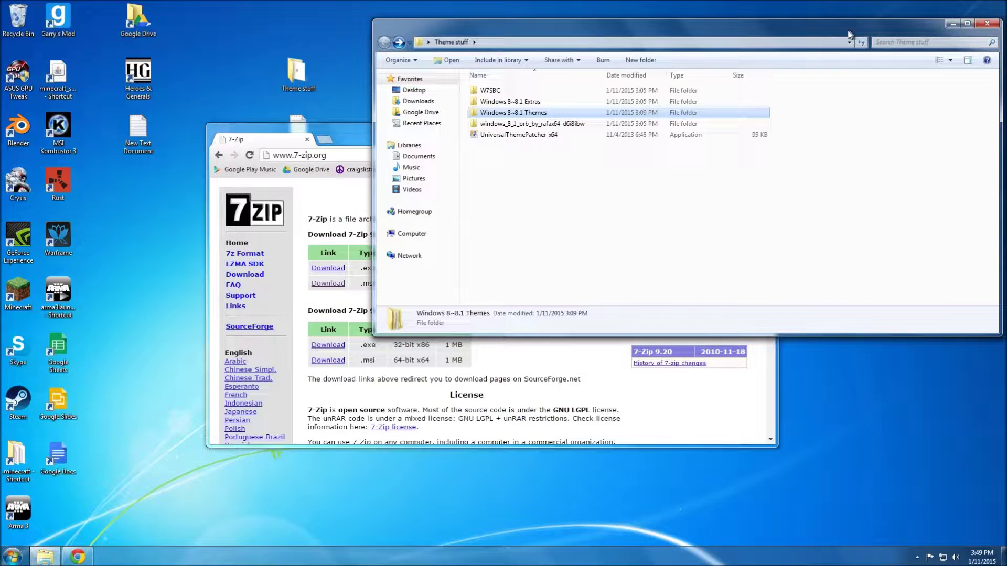
pyautogui.rightClick(150, 231)
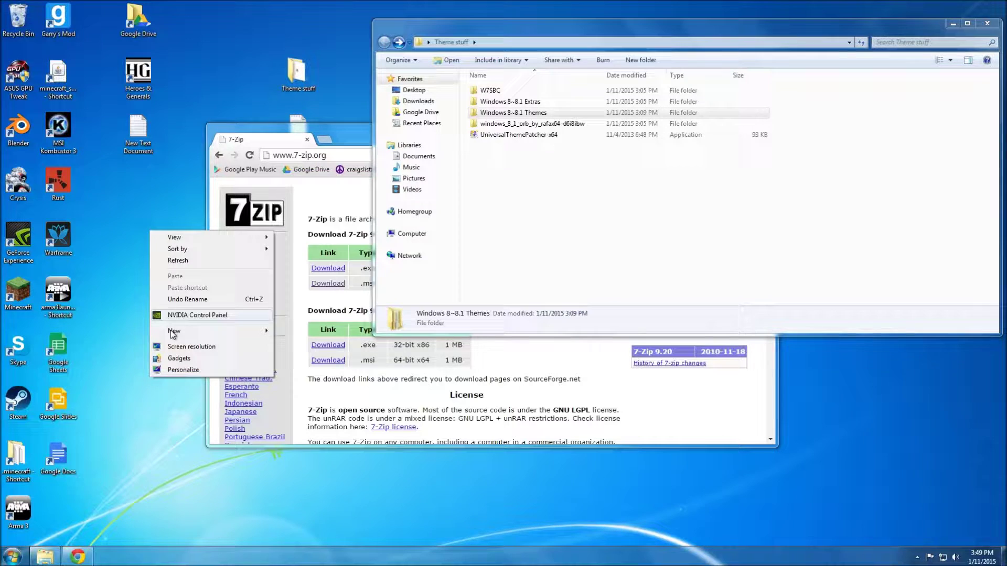
pyautogui.click(174, 371)
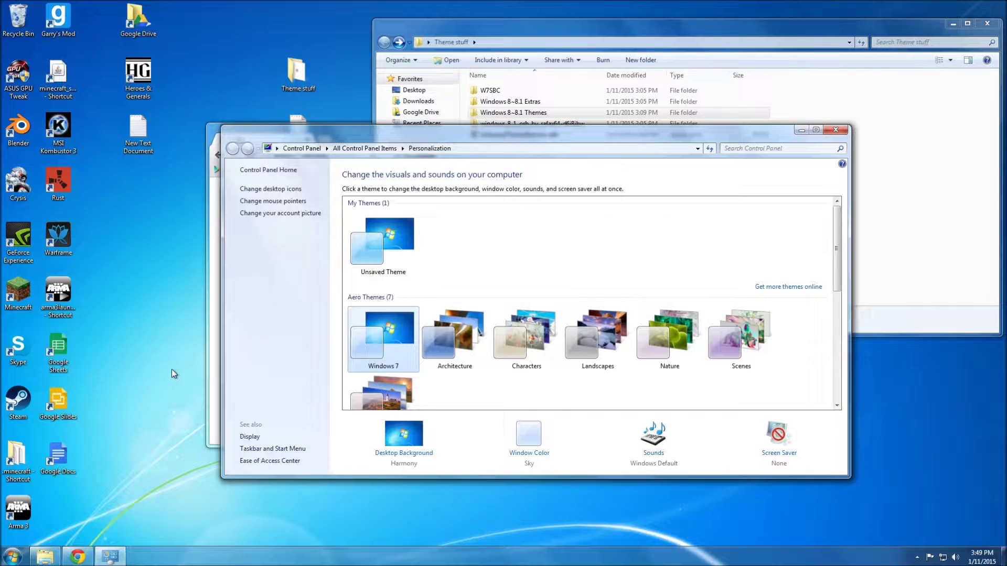
pyautogui.moveTo(838, 278); pyautogui.dragTo(822, 360)
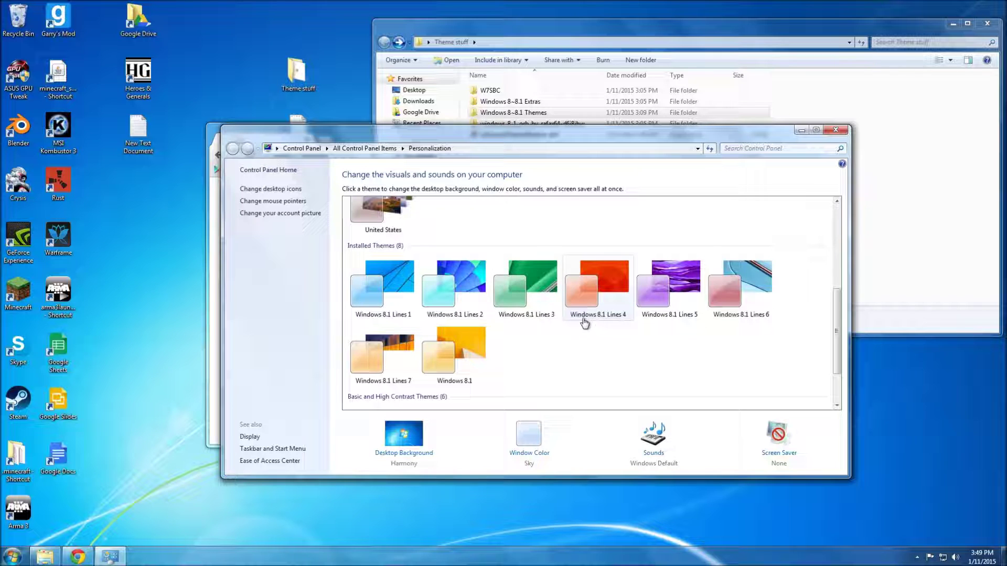
pyautogui.click(366, 297)
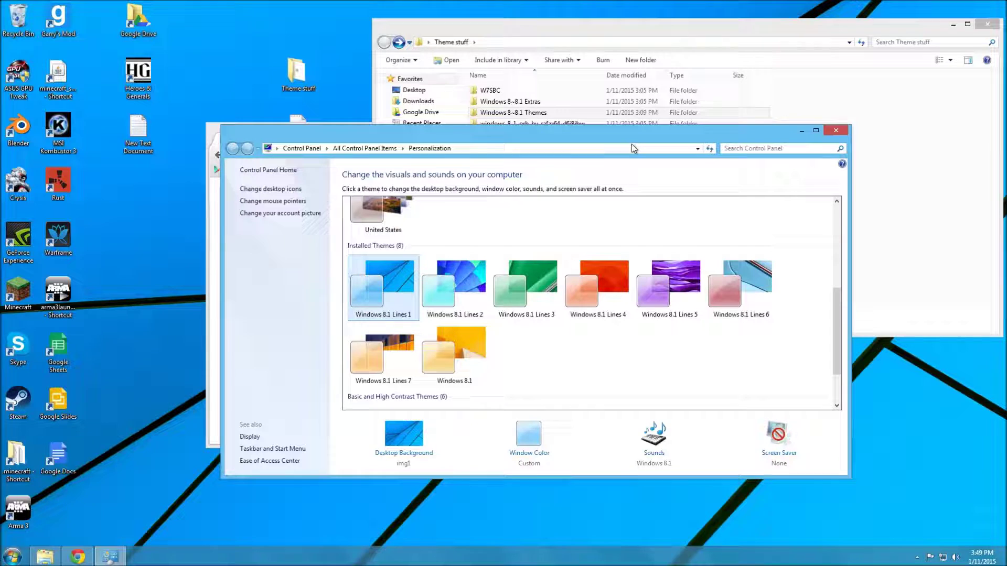
# Move Personalization aside, bring Theme stuff forward to check its View options, then open the Start menu.
pyautogui.moveTo(631, 135); pyautogui.dragTo(579, 149)
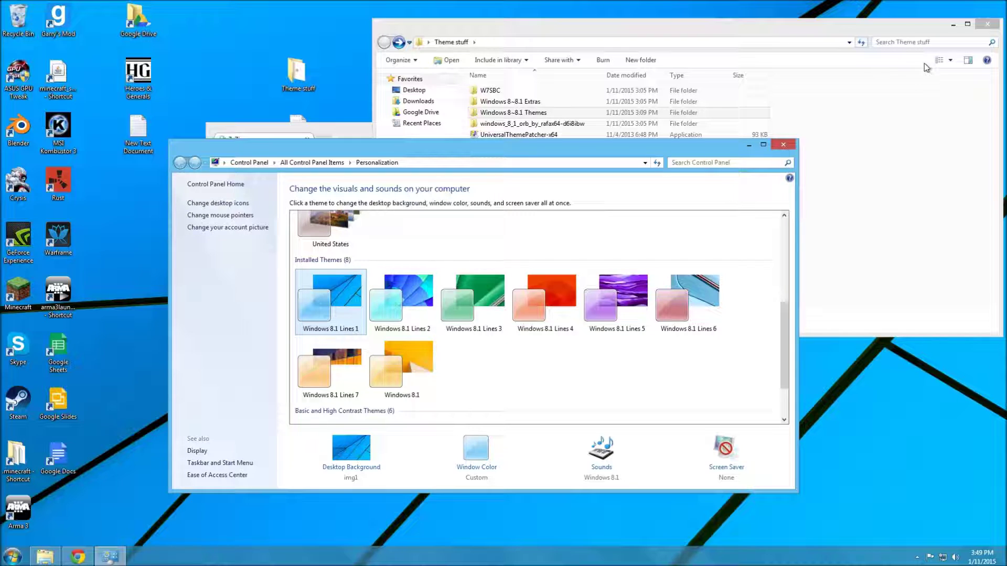
pyautogui.click(951, 62)
pyautogui.click(951, 61)
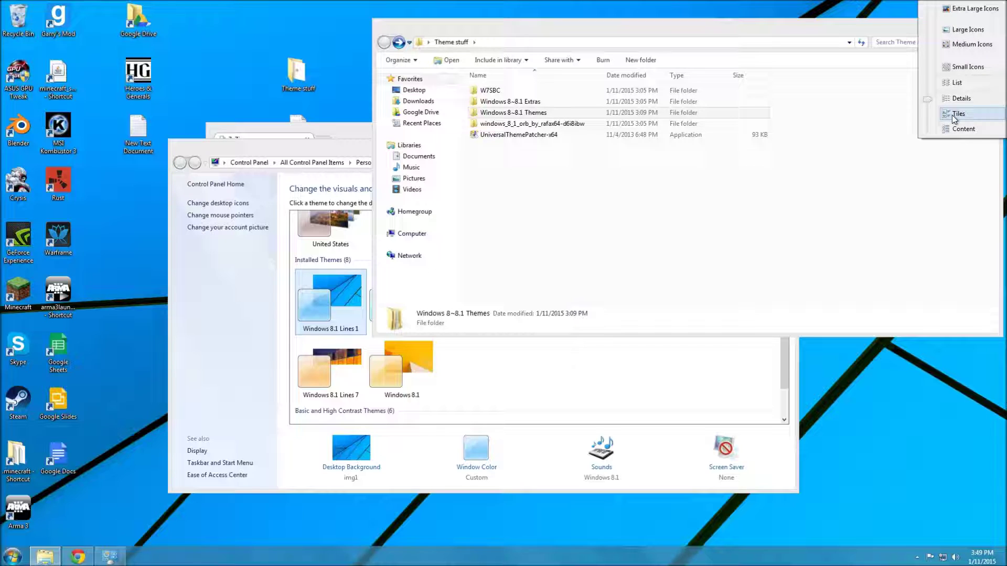
pyautogui.click(956, 170)
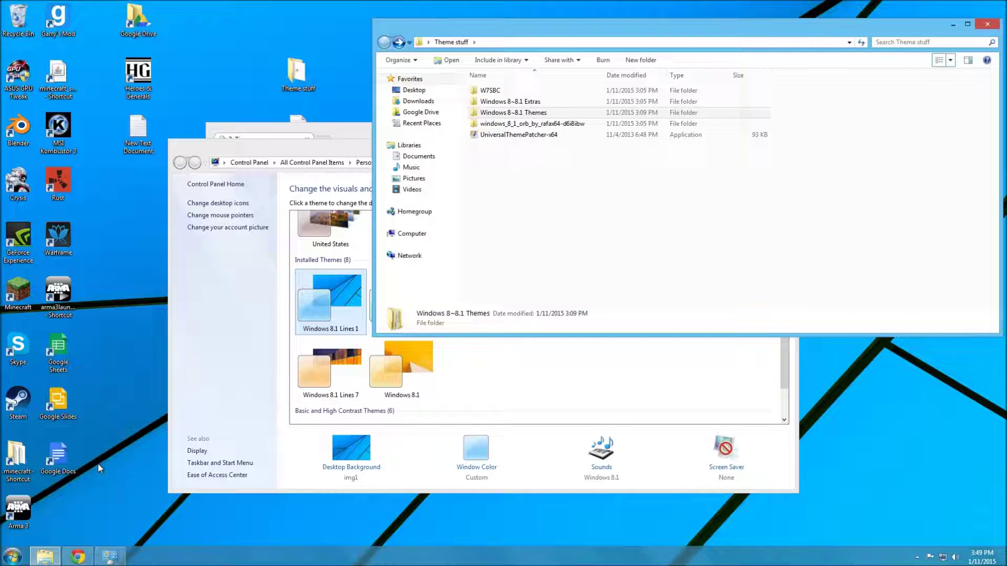
pyautogui.click(11, 561)
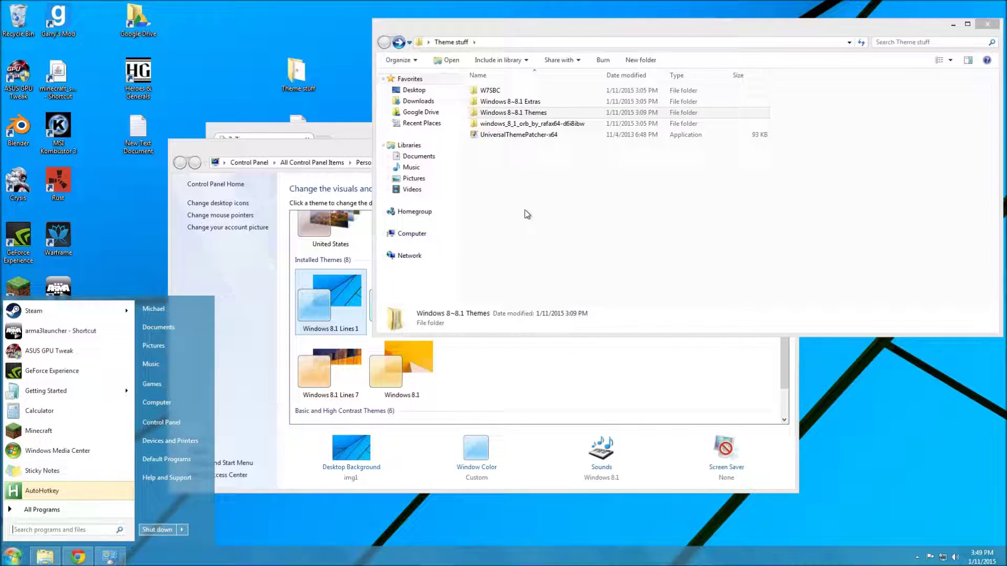
# Open the nested W7SBC folders and run Windows 7 Start Button Changer v2.6 as administrator.
pyautogui.click(551, 204)
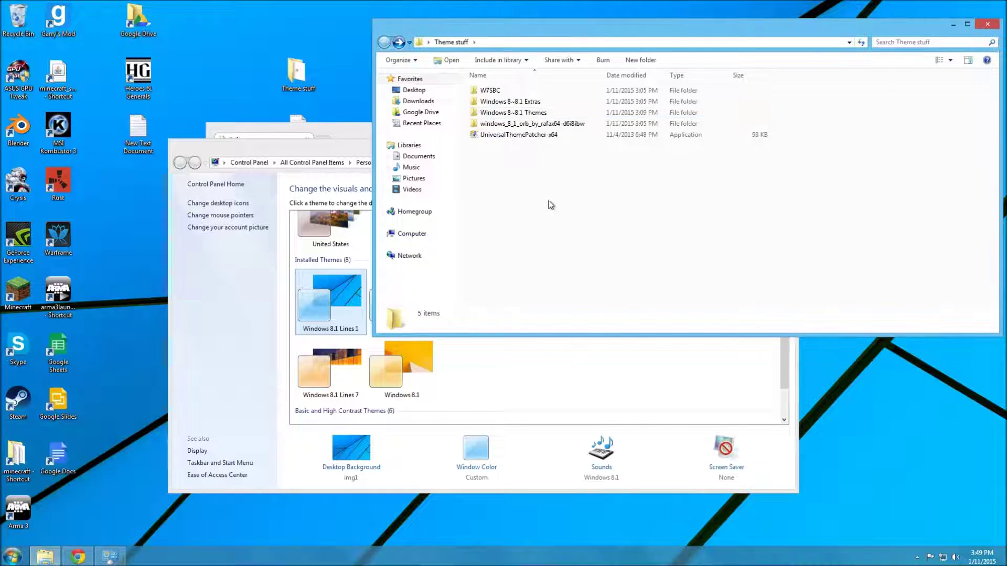
pyautogui.click(512, 91)
pyautogui.doubleClick(502, 90)
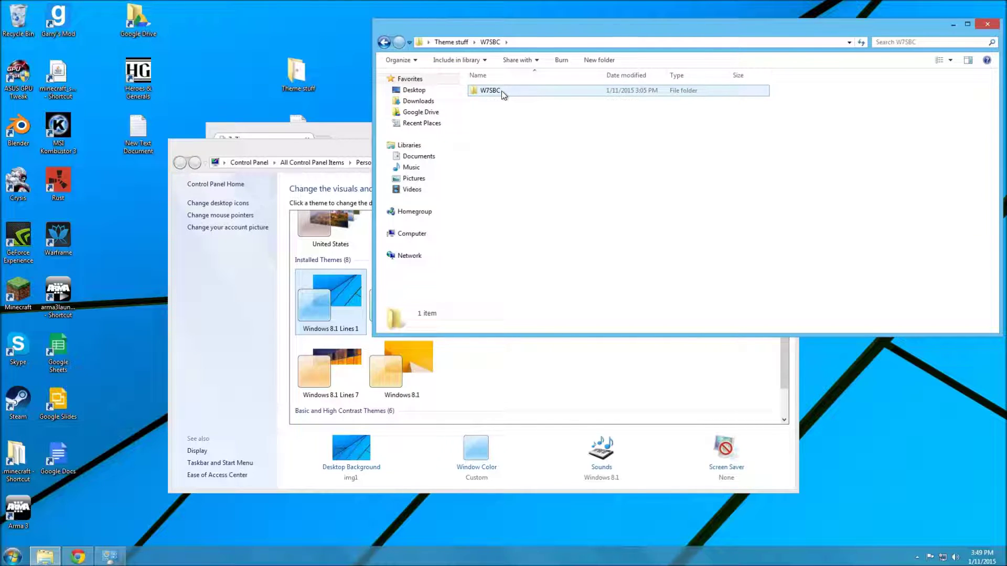
pyautogui.doubleClick(501, 90)
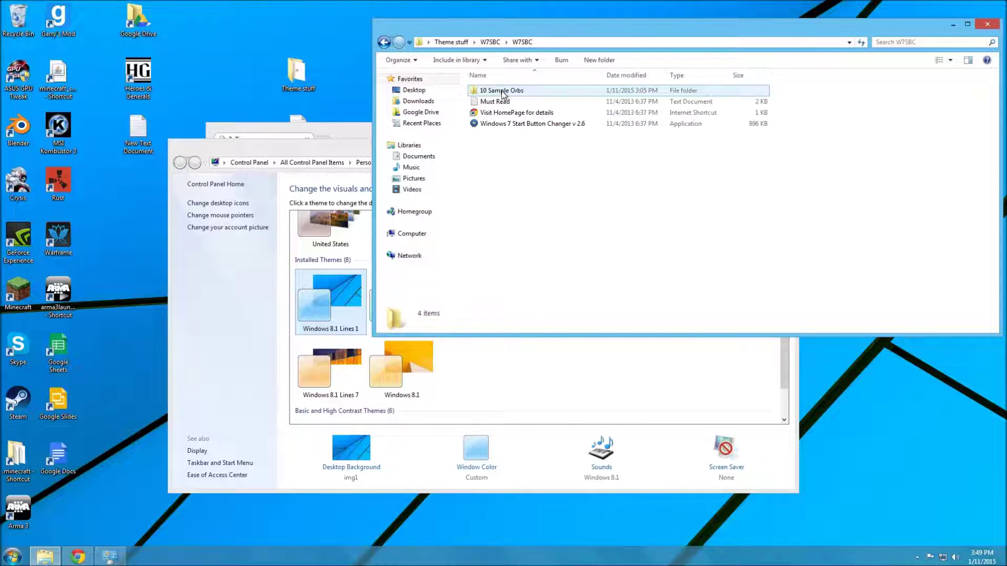
pyautogui.rightClick(474, 127)
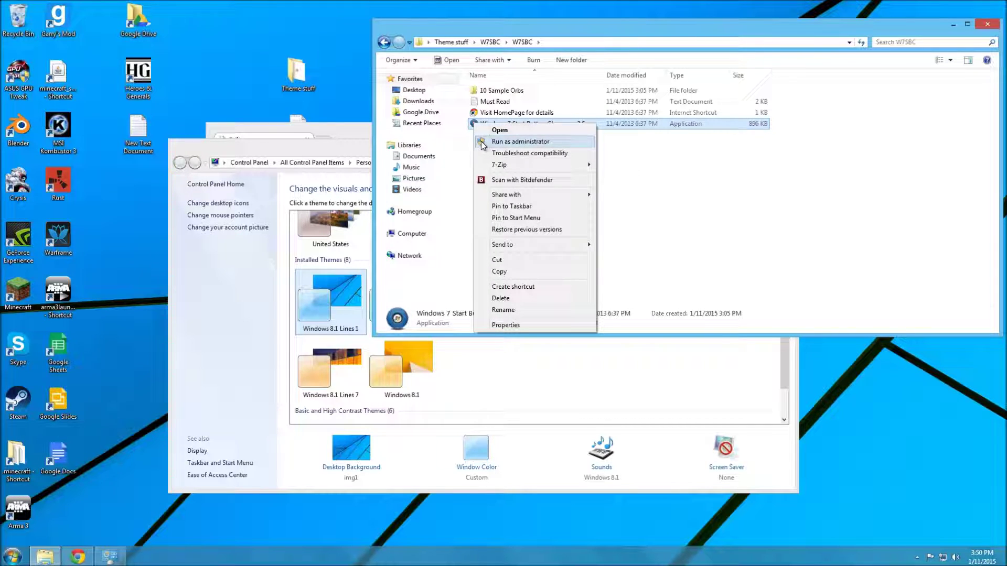
pyautogui.click(519, 142)
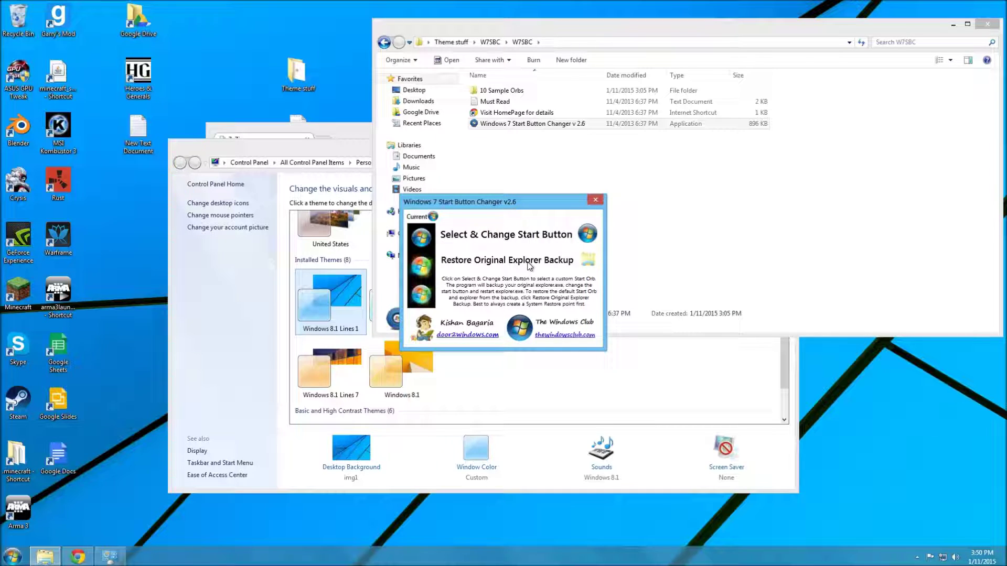
# Replace the Start orb with the 6801 bitmap from Downloads' Windows 8.1 Orb folder.
pyautogui.click(588, 235)
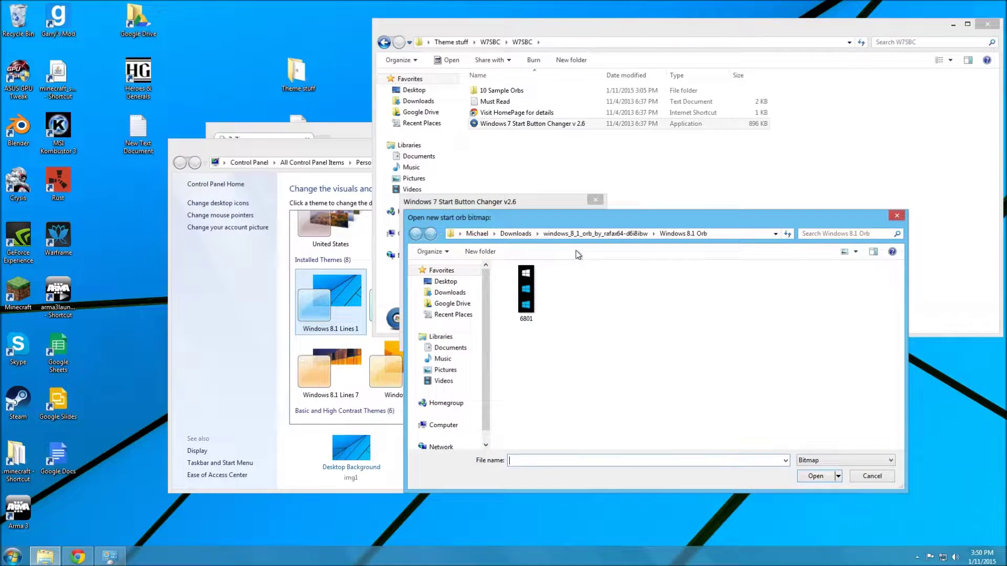
pyautogui.click(516, 233)
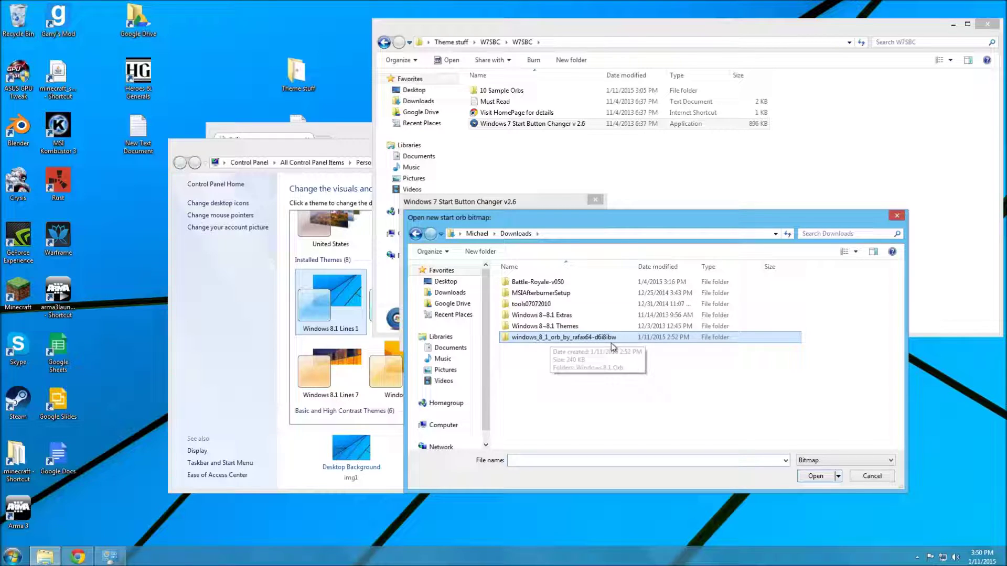
pyautogui.doubleClick(520, 338)
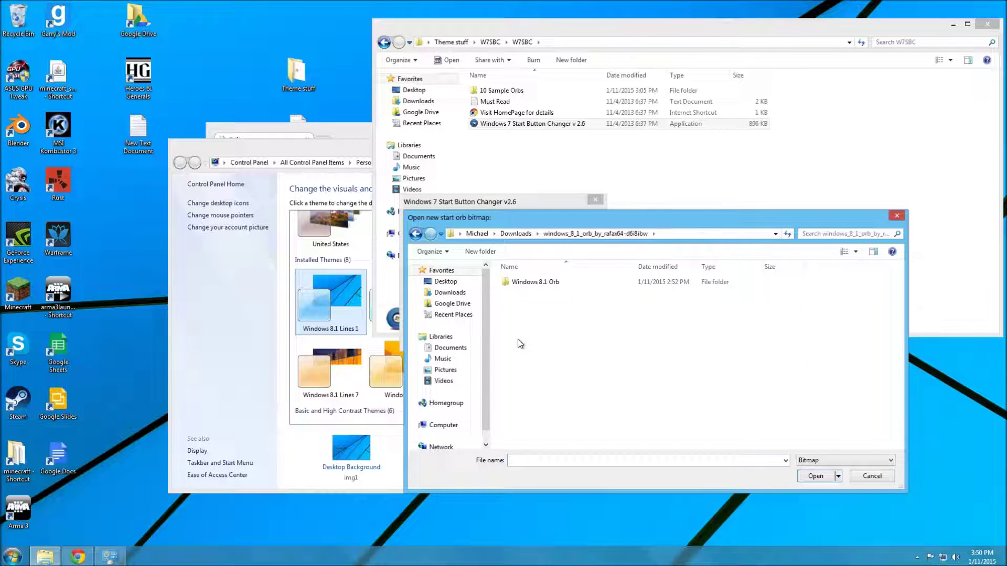
pyautogui.doubleClick(530, 284)
pyautogui.click(529, 291)
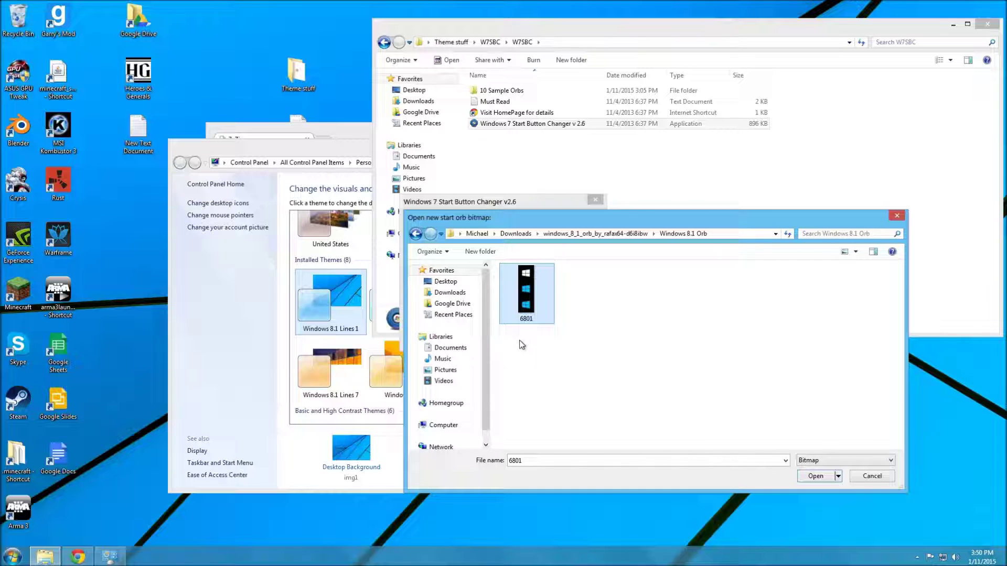
pyautogui.click(814, 477)
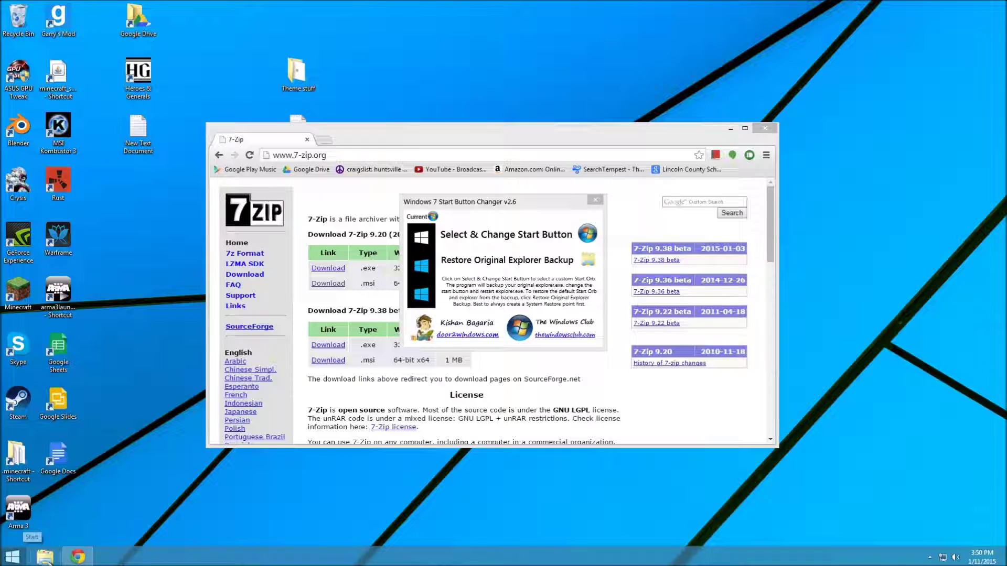
# Check the new Windows 8 orb in the Start menu, then close Start Button Changer.
pyautogui.click(15, 559)
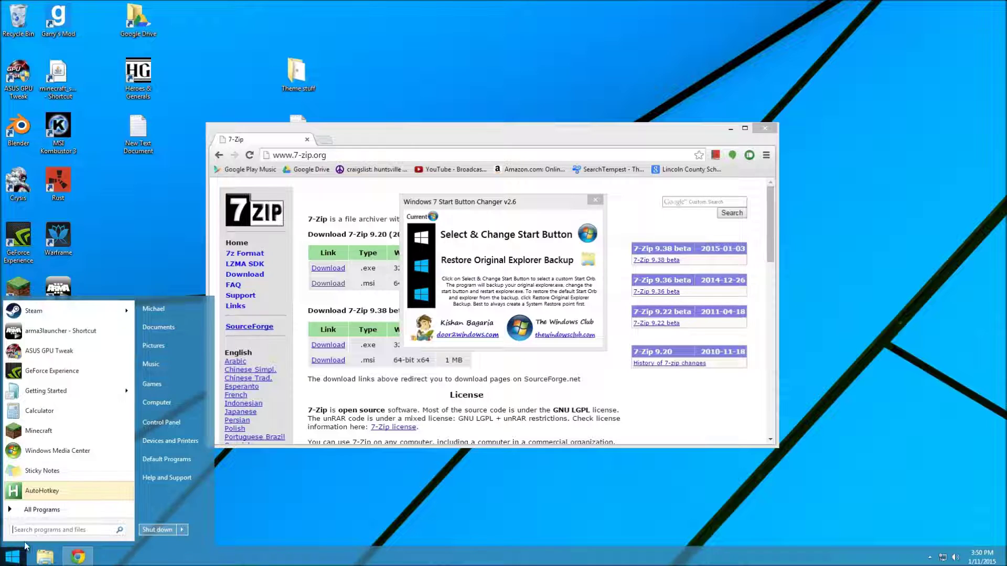
pyautogui.click(322, 497)
pyautogui.click(595, 200)
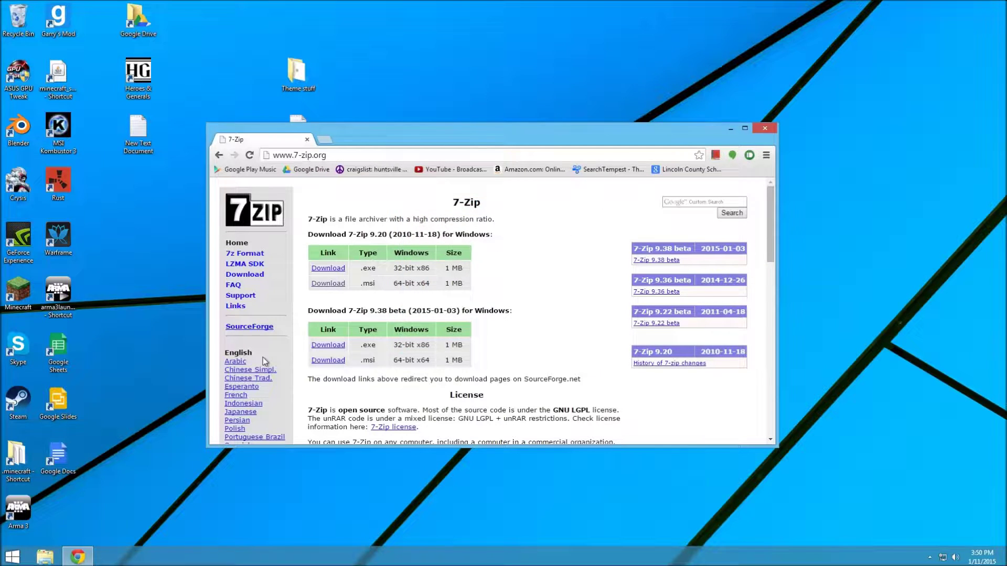
# Open the Computer folder from the Start menu and shift its window left.
pyautogui.click(7, 560)
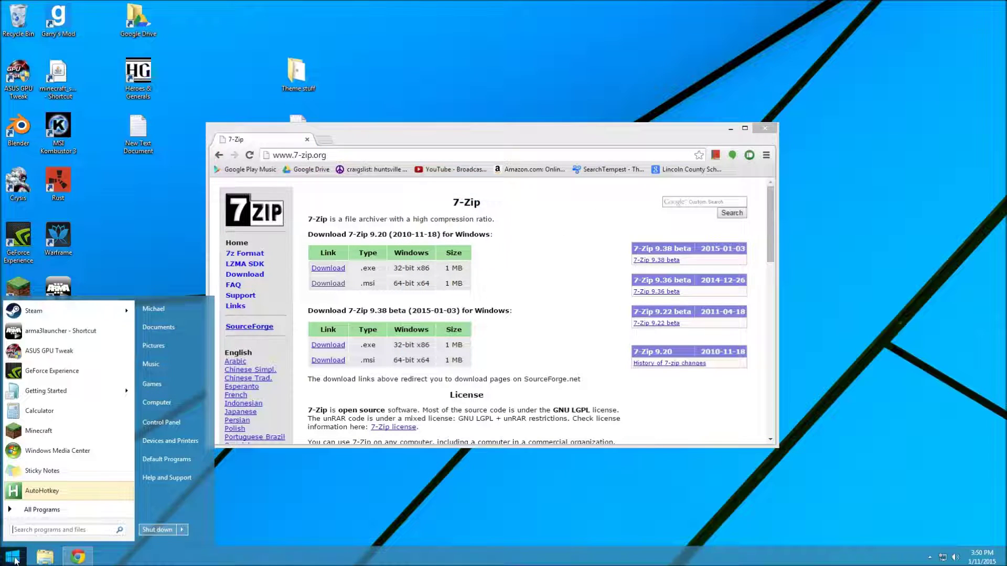
pyautogui.click(155, 404)
pyautogui.moveTo(584, 38); pyautogui.dragTo(439, 103)
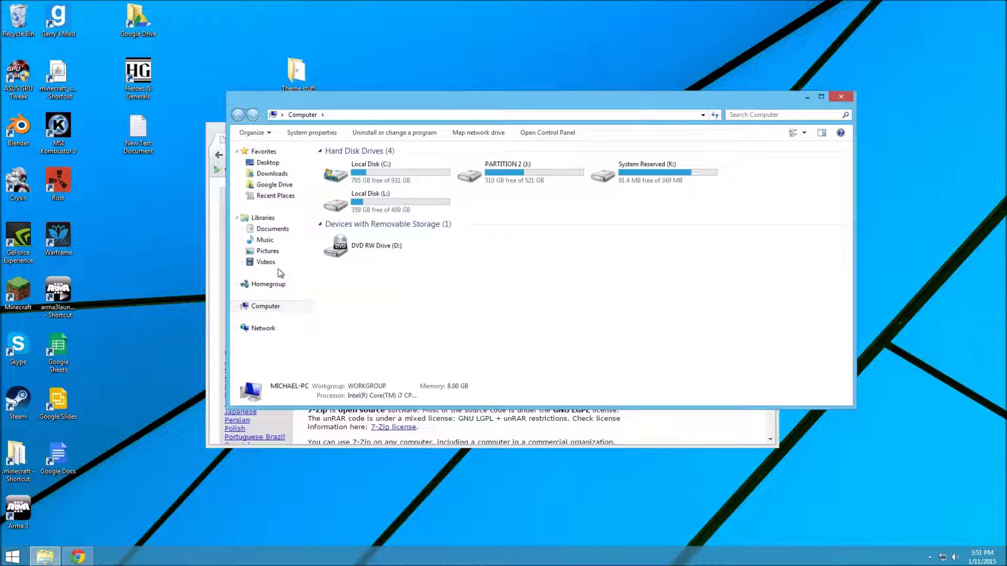
# Browse Downloads, Google Drive, Recent Places and Desktop, close Explorer, and move Chrome right.
pyautogui.click(261, 173)
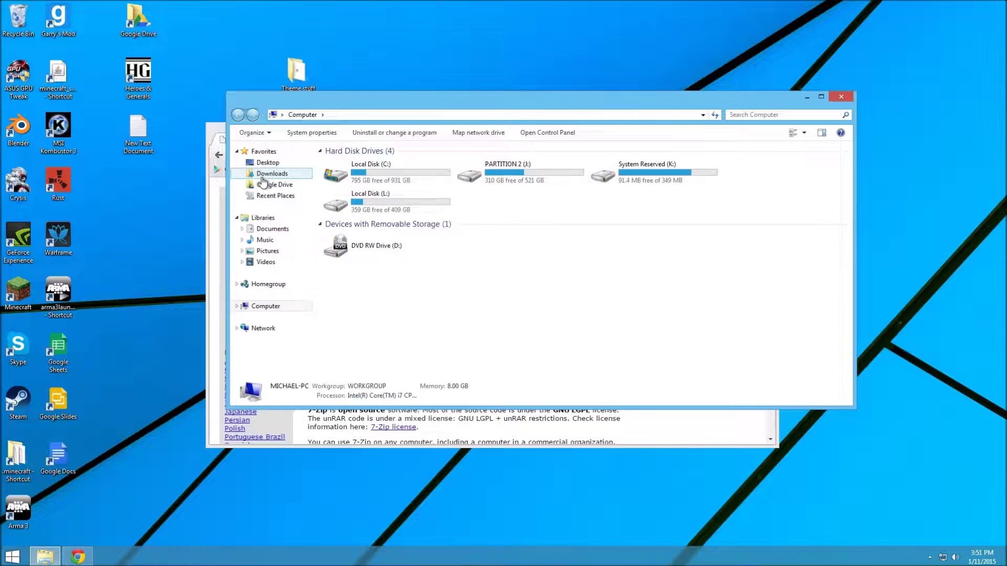
pyautogui.click(264, 185)
pyautogui.click(265, 196)
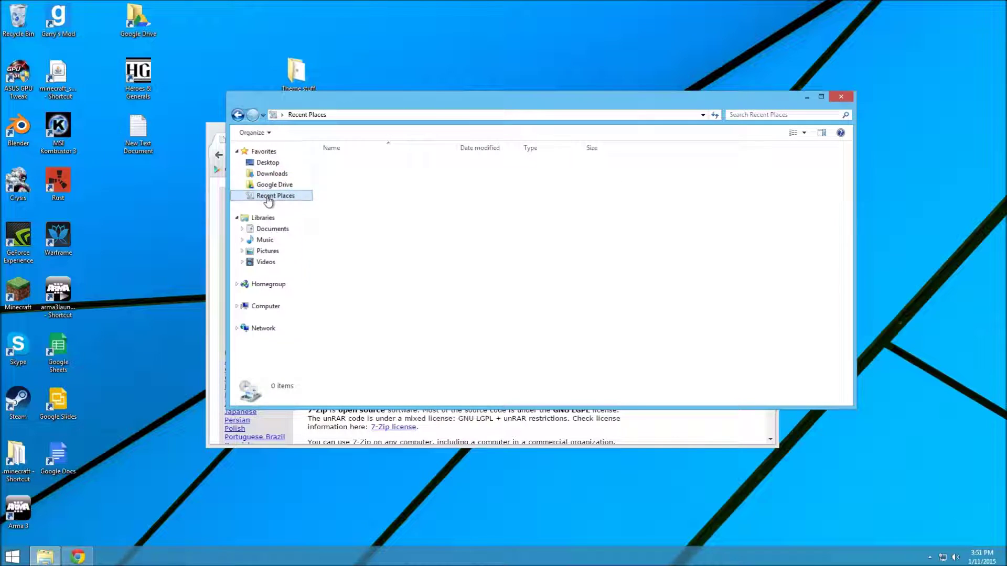
pyautogui.click(269, 163)
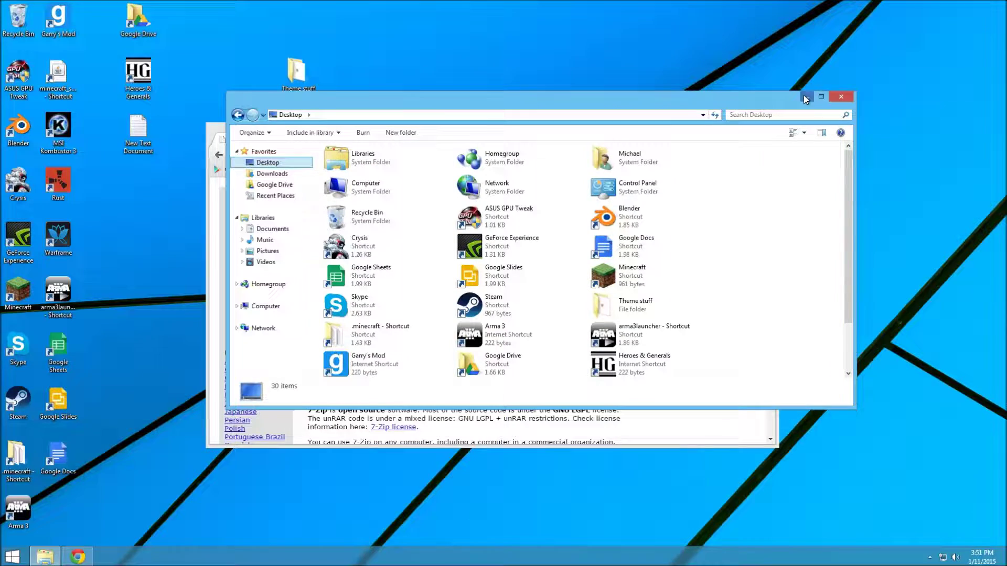
pyautogui.click(850, 98)
pyautogui.moveTo(592, 143); pyautogui.dragTo(605, 173)
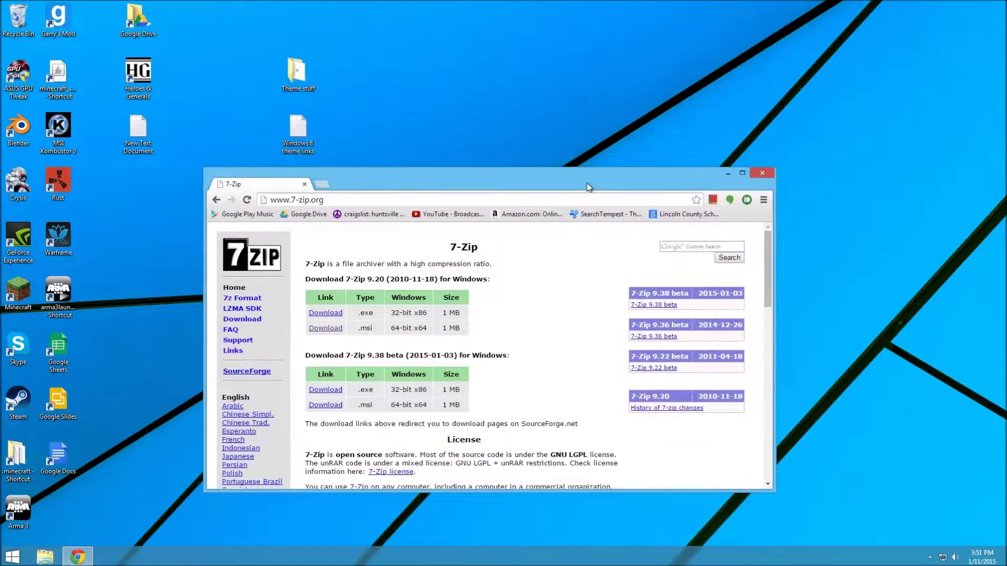
pyautogui.moveTo(587, 184); pyautogui.dragTo(661, 172)
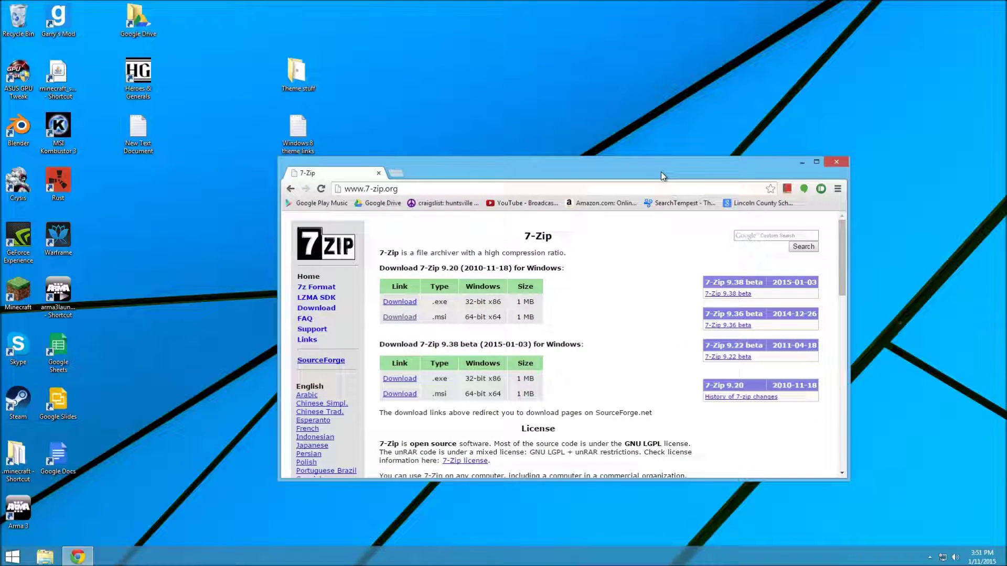